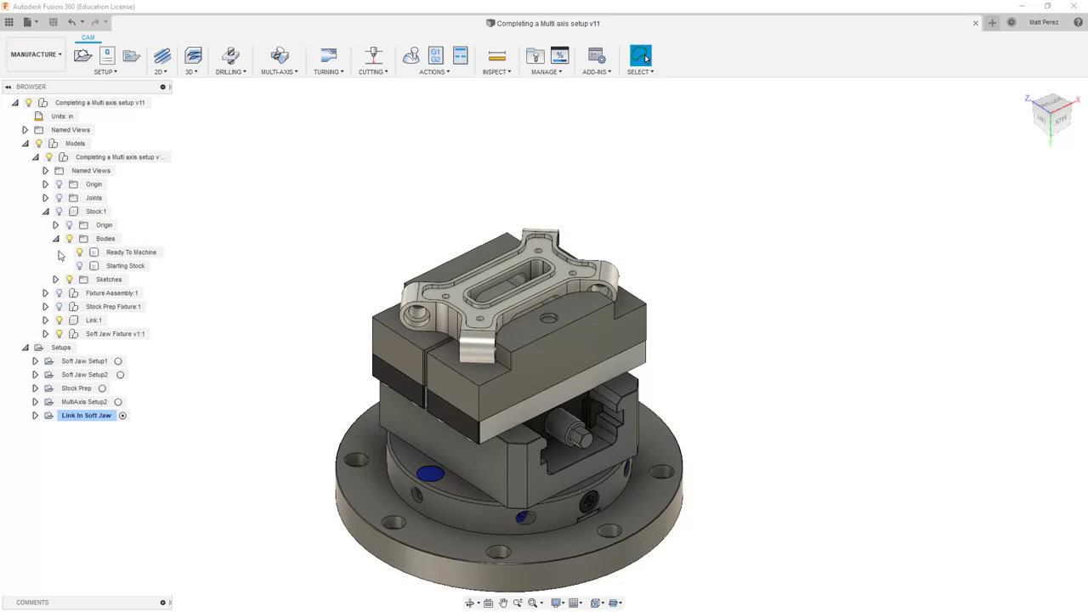
- Regenerate MultiAxis Setup2's toolpaths, [T7] Roughing through [T8] Pocket1, with Ctrl+G
left_click(25, 144)
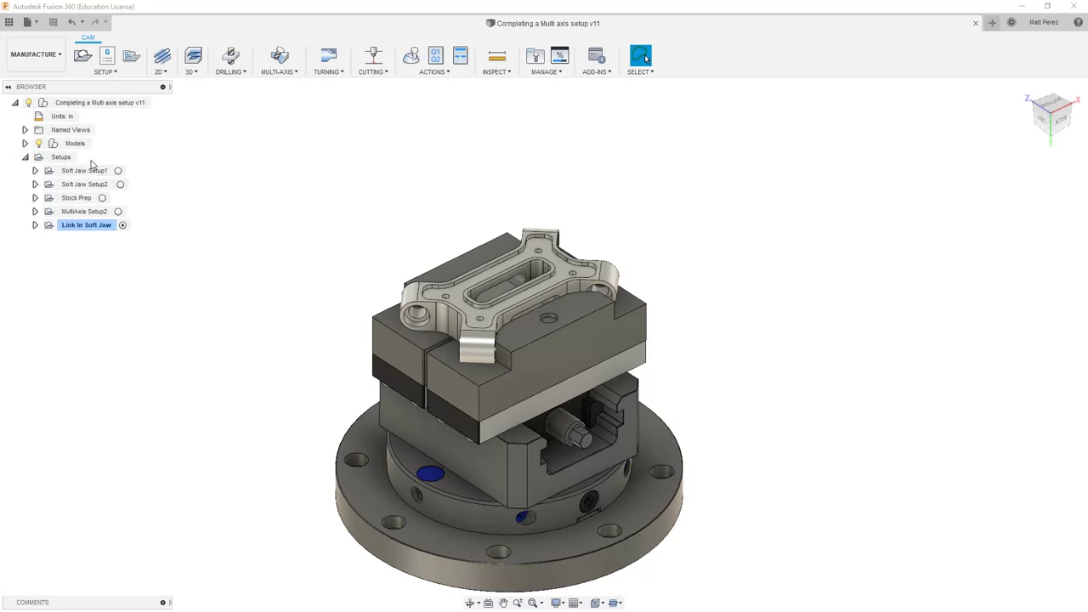
left_click(34, 212)
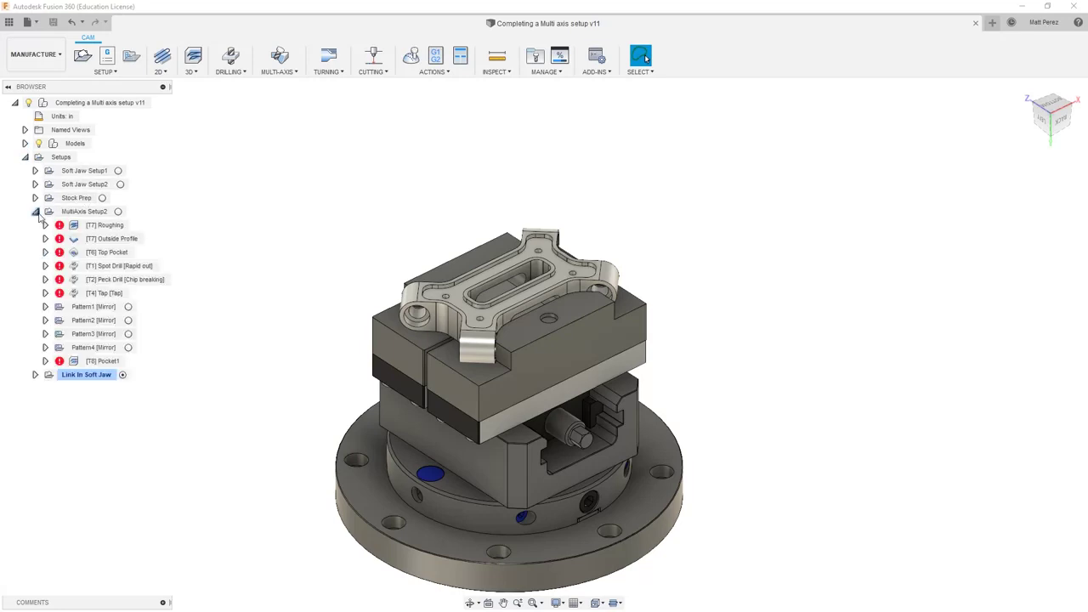
left_click(90, 213)
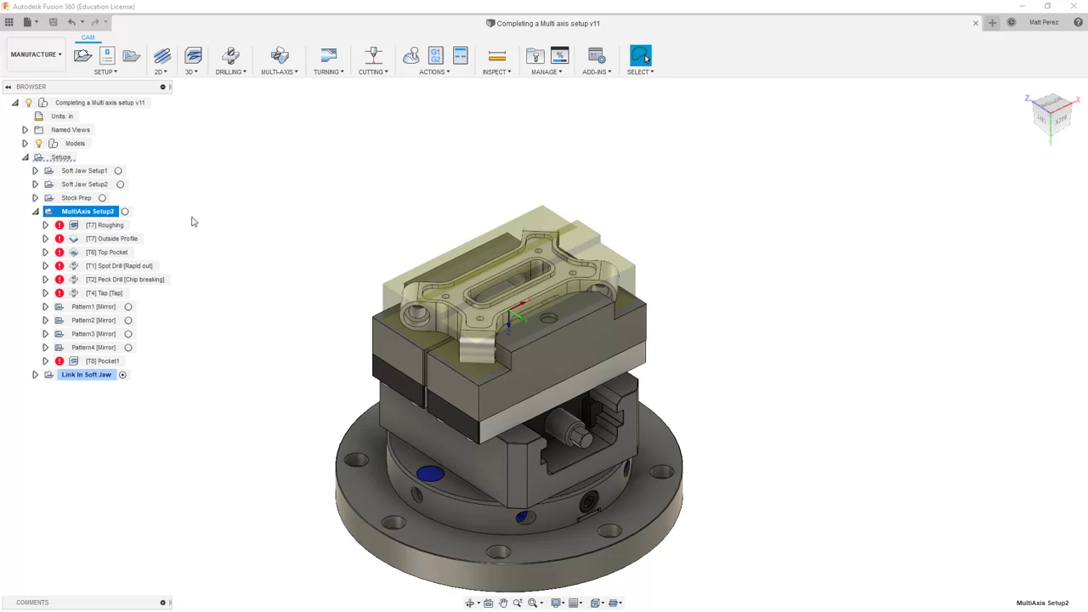
key("ctrl+g")
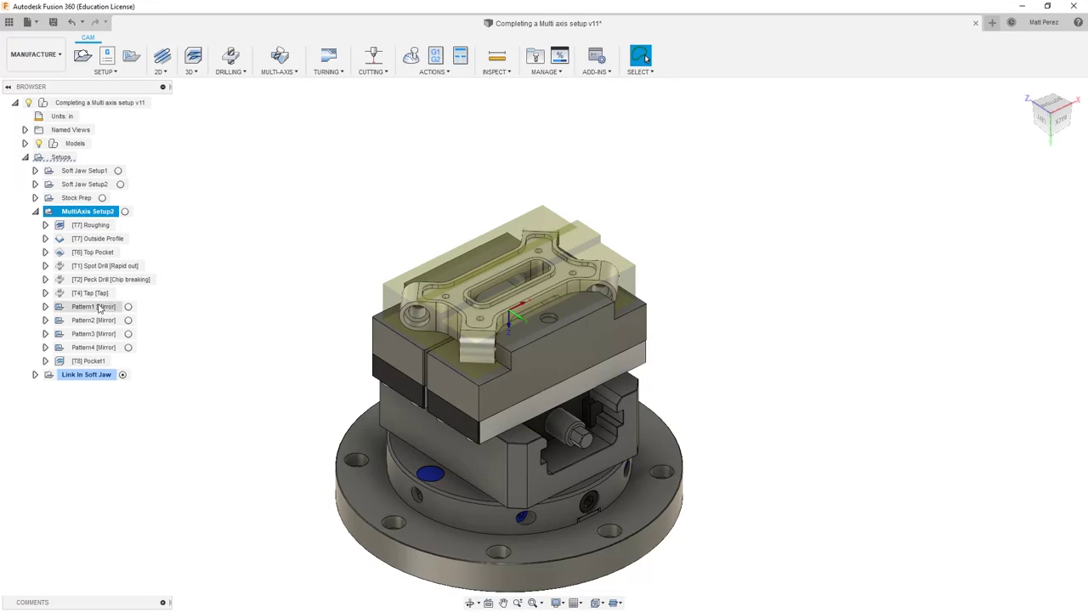
- Review the Spot and Drill operations in Pattern1 [Mirror] and the bores in Pattern2 [Mirror]
left_click(46, 307)
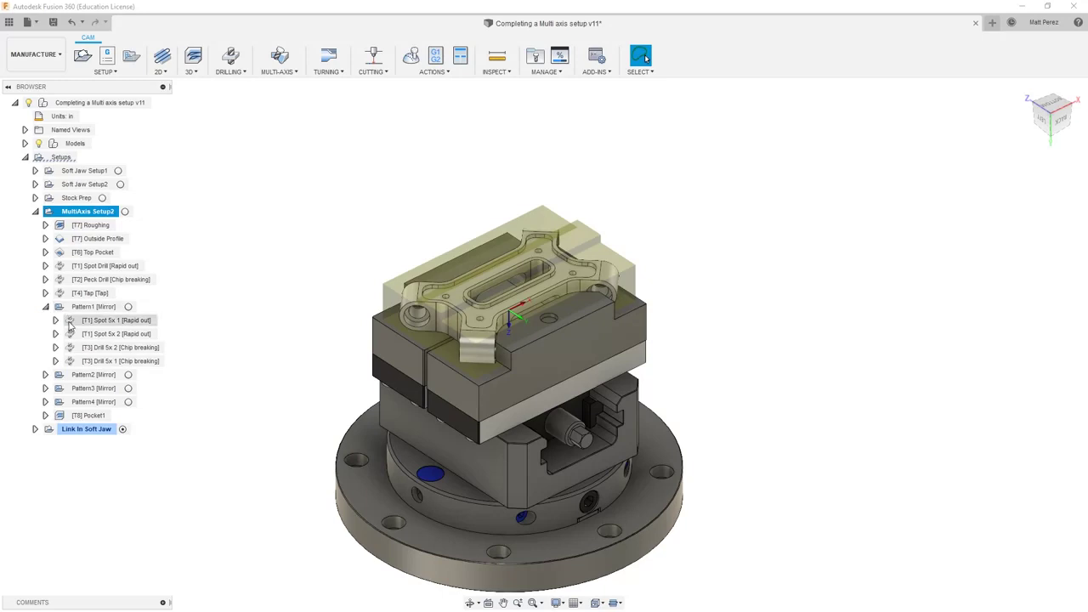
left_click(71, 321)
left_click(82, 334)
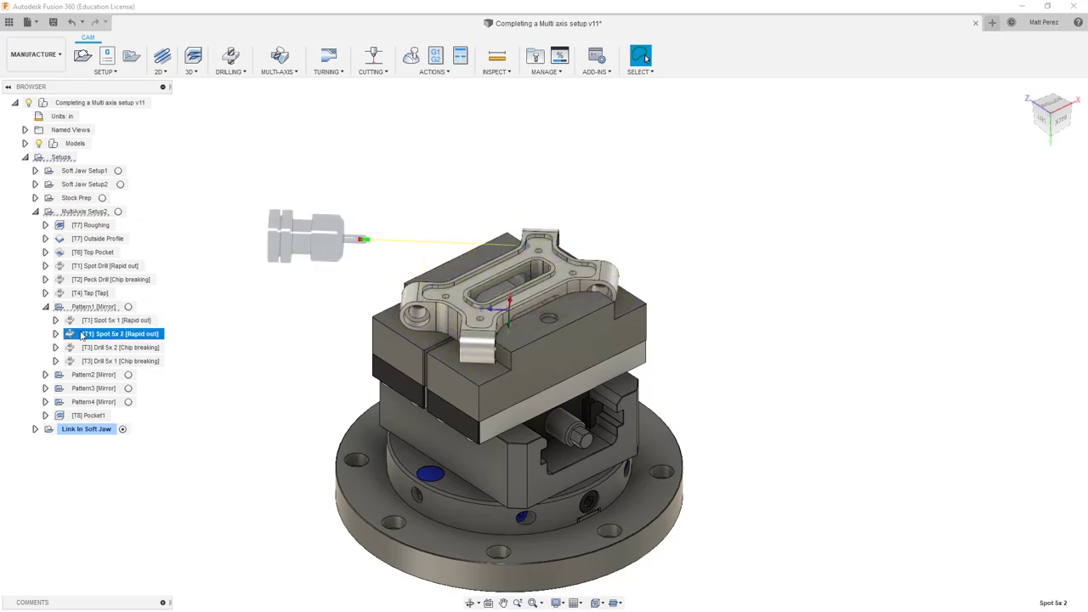
left_click(82, 347)
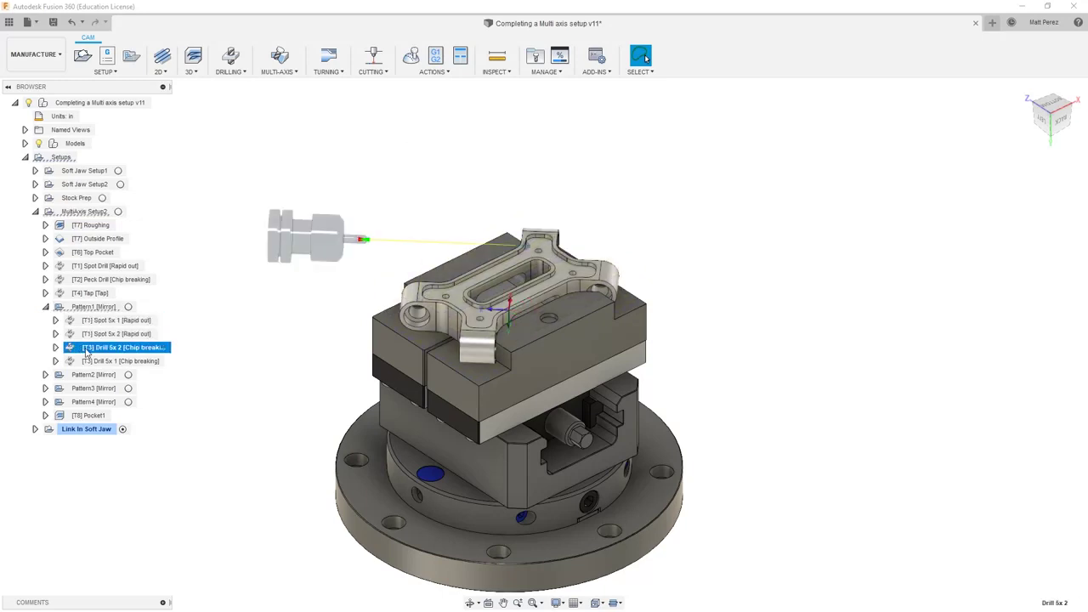
left_click(46, 308)
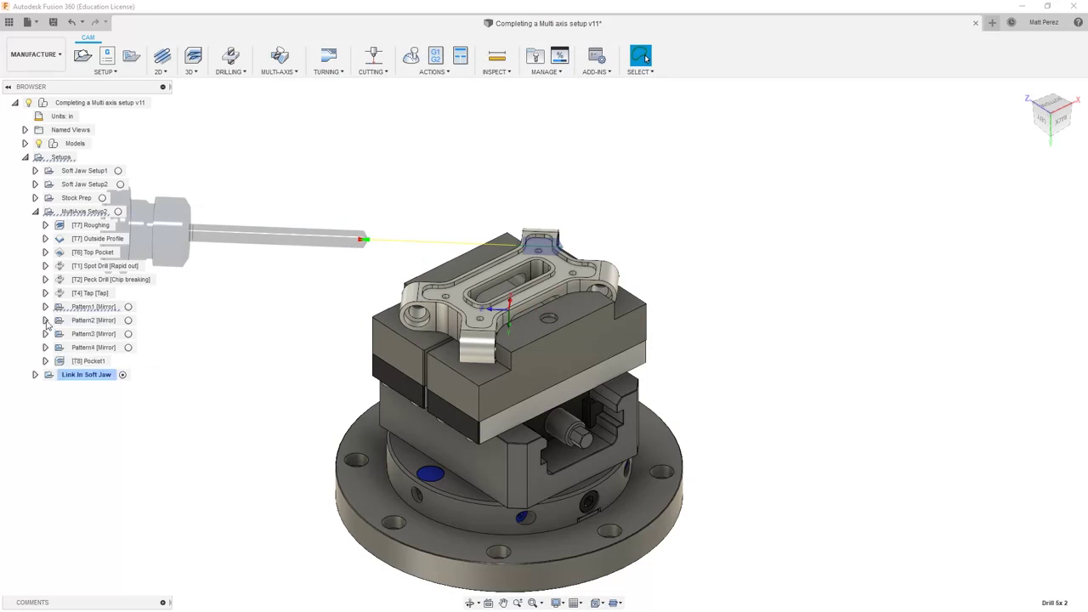
left_click(46, 321)
left_click(46, 320)
- Make MultiAxis Setup2 the active setup in place of Link In Soft Jaw
left_click(91, 308)
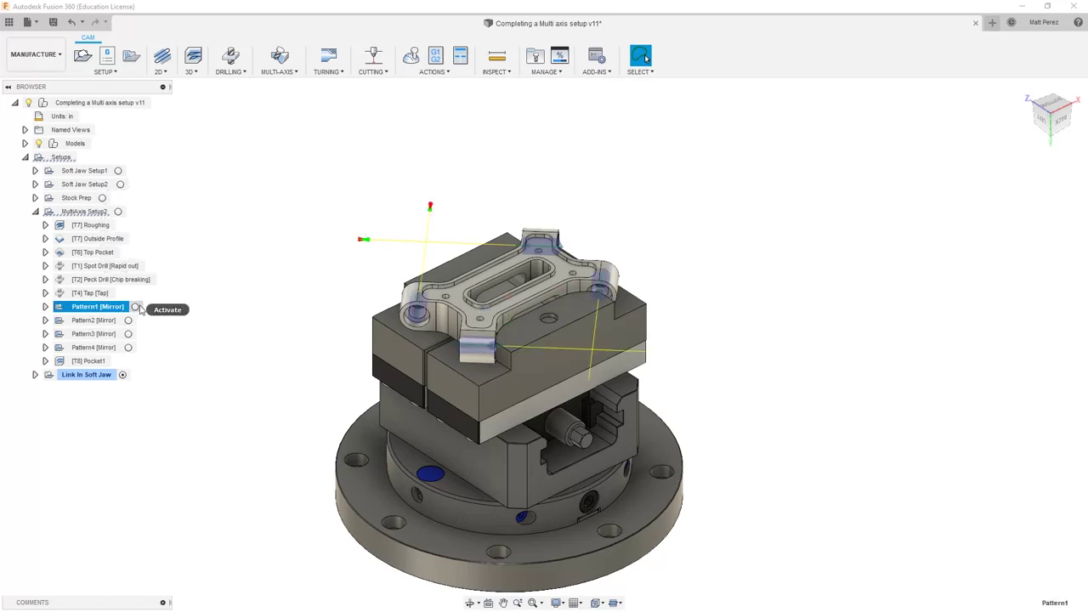
left_click(136, 308)
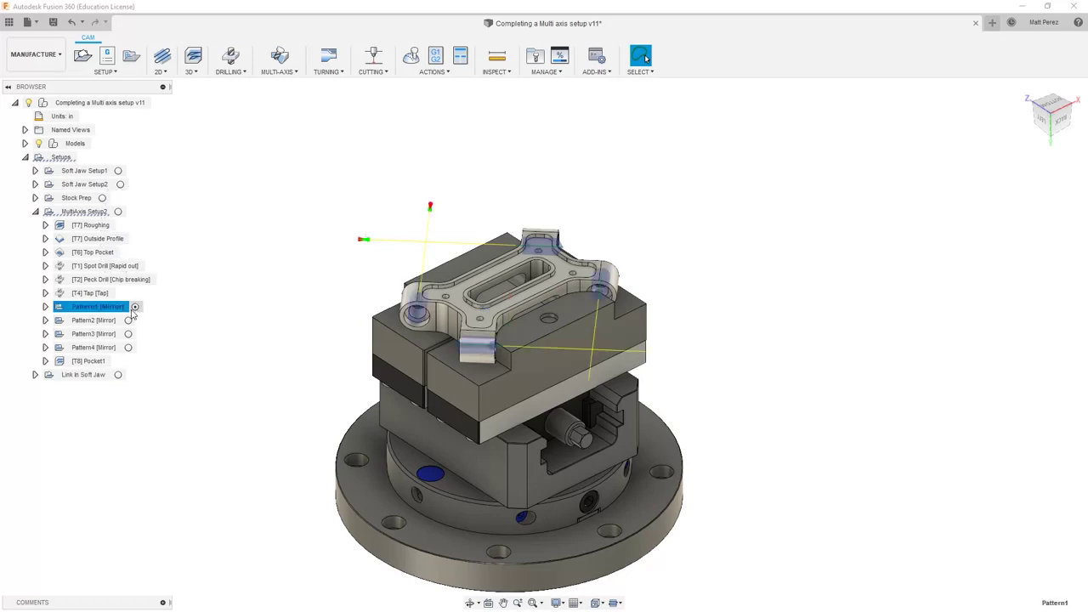
left_click(118, 214)
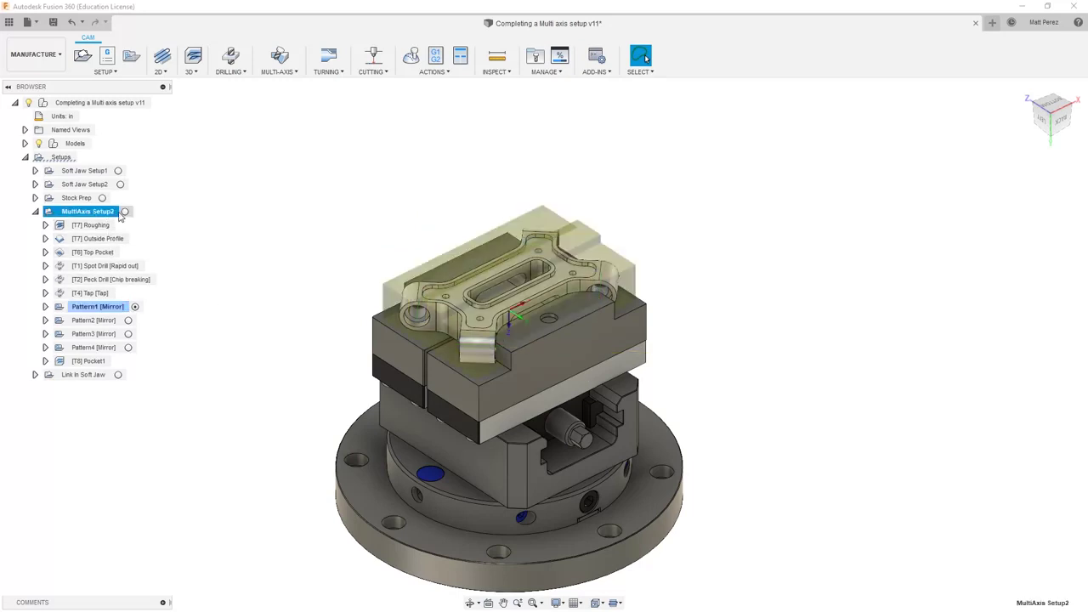
left_click(124, 211)
left_click(102, 308)
- Select Pattern1 through Pattern4 and create a new folder, Folder5, in the setup
left_click(99, 349, "shift")
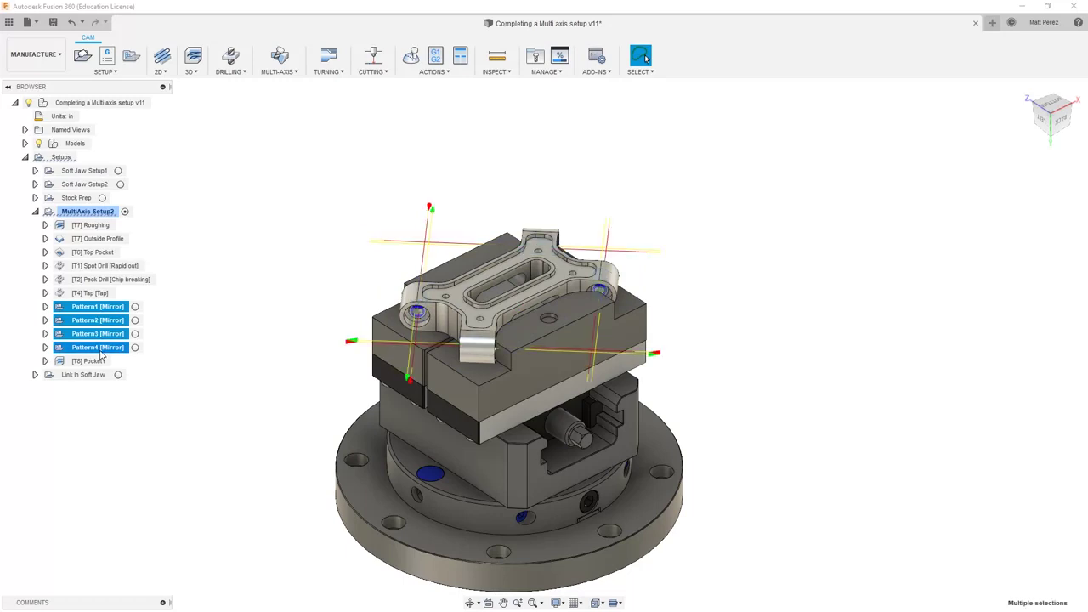
left_click(105, 71)
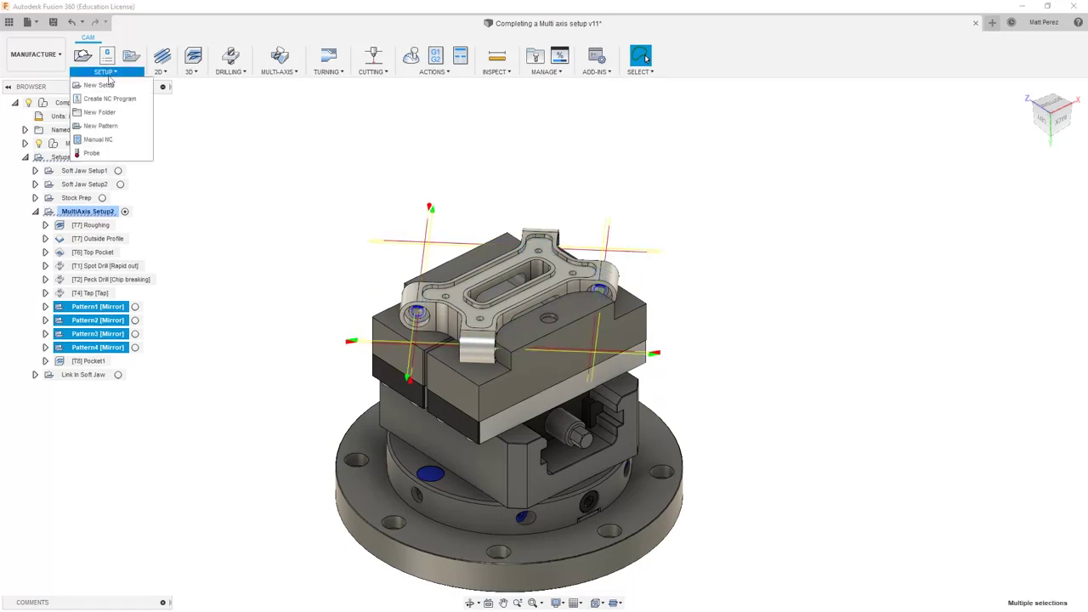
left_click(104, 113)
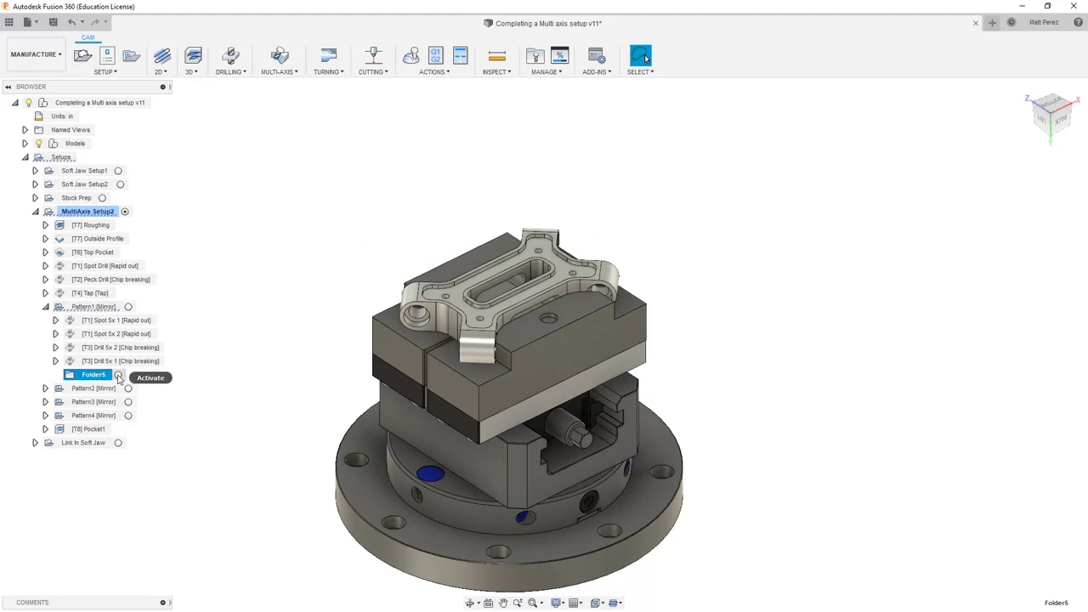
- Move Folder5 to the top of MultiAxis Setup2 and rename it 'Roughing Setup2'
left_click_drag(100, 376, 95, 226)
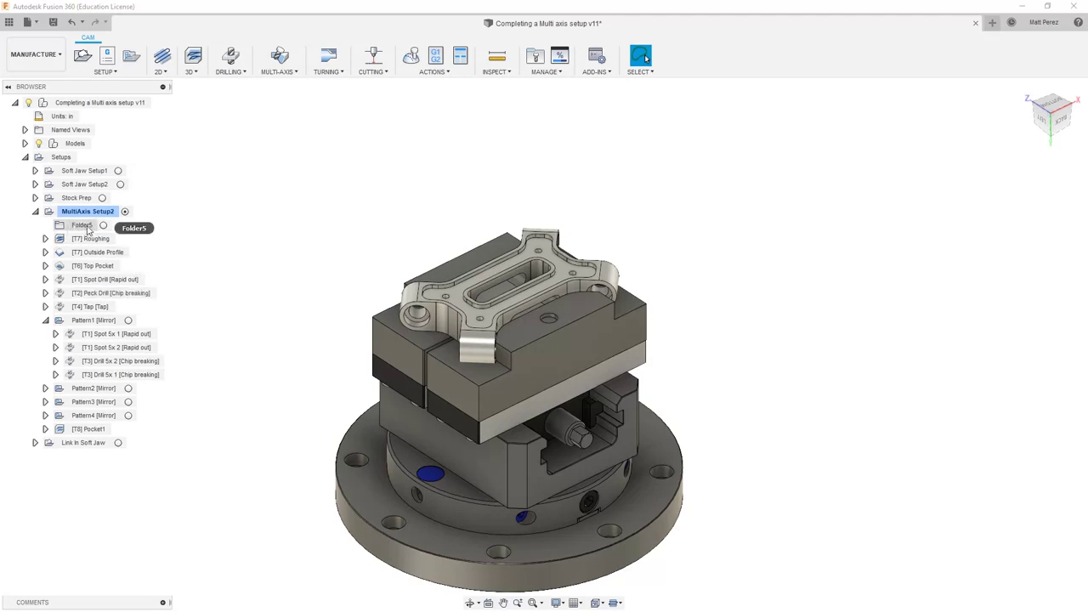
double_click(89, 225)
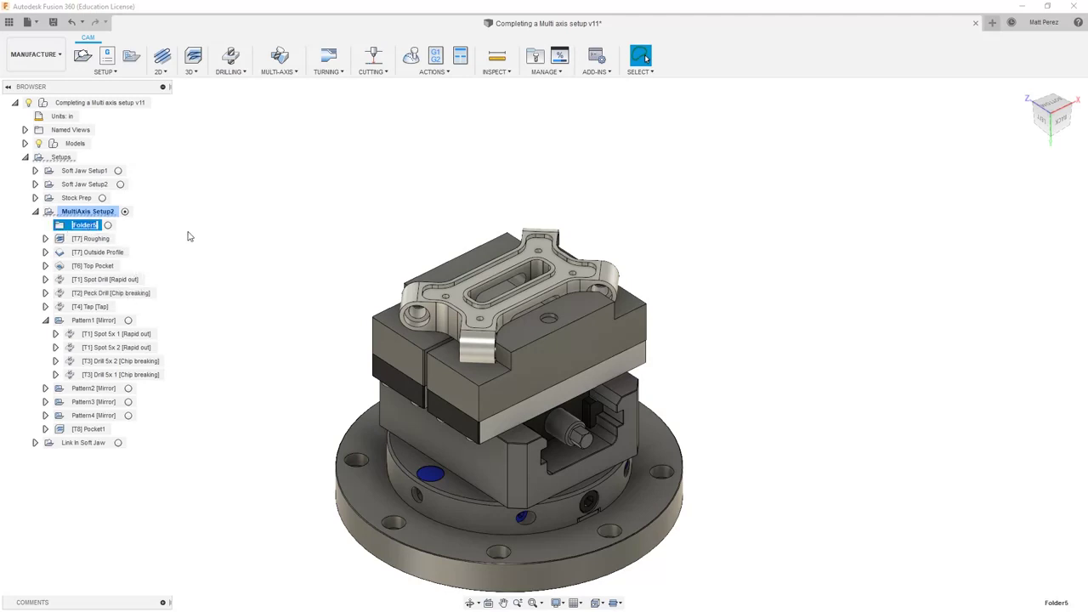
type("Roughing Setup2")
key("Return")
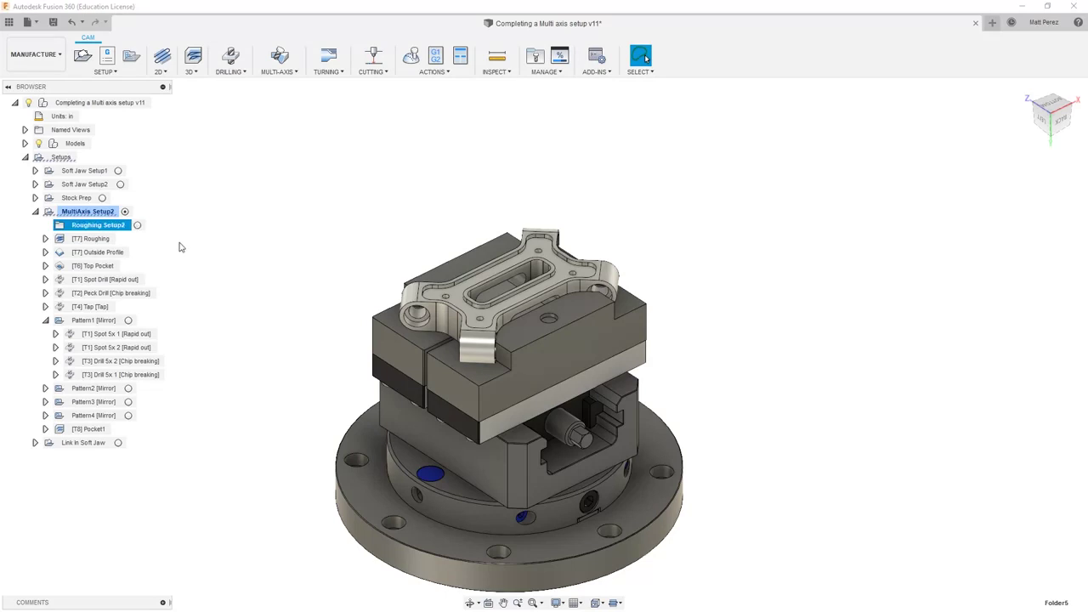
- Move [T7] Roughing into the Roughing Setup2 folder and expand it to confirm
left_click_drag(87, 247, 94, 229)
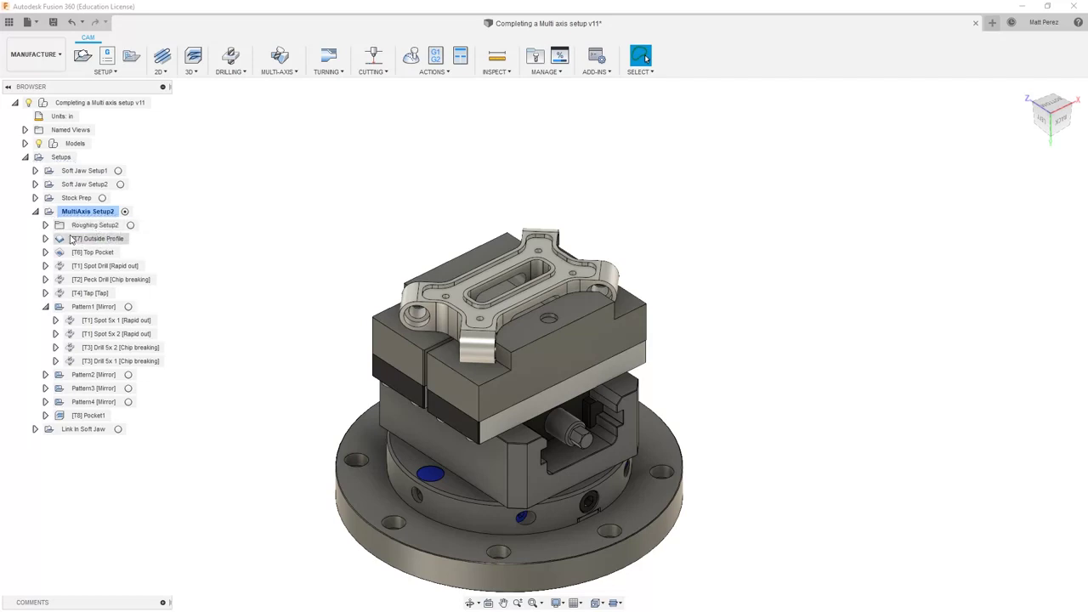
left_click(45, 224)
left_click(97, 241)
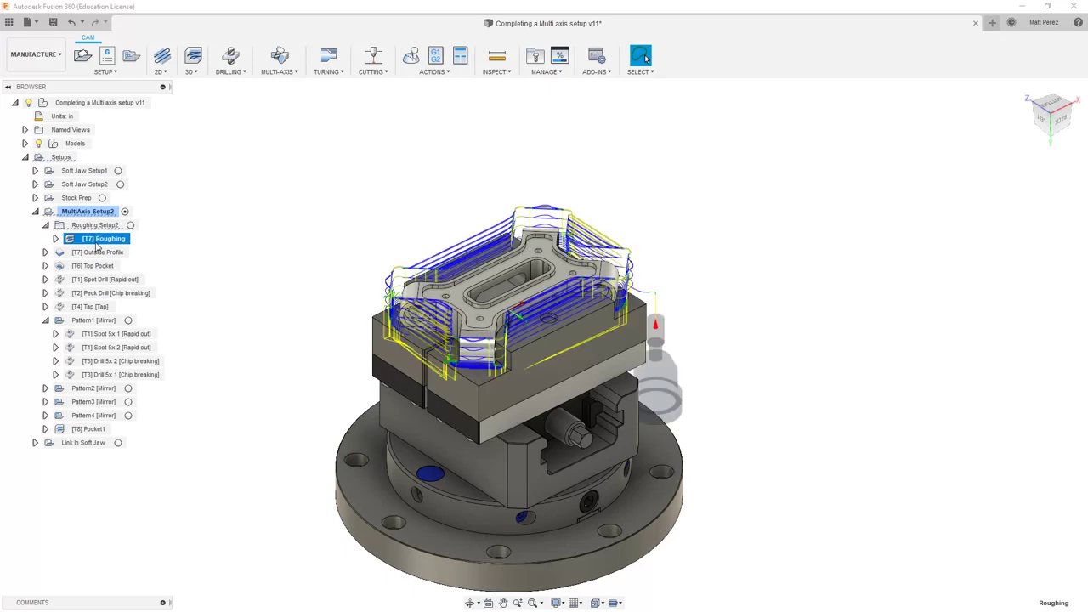
- Preview the Outside Profile, Top Pocket, Spot Drill and Peck Drill toolpaths, then reselect MultiAxis Setup2
left_click(93, 255)
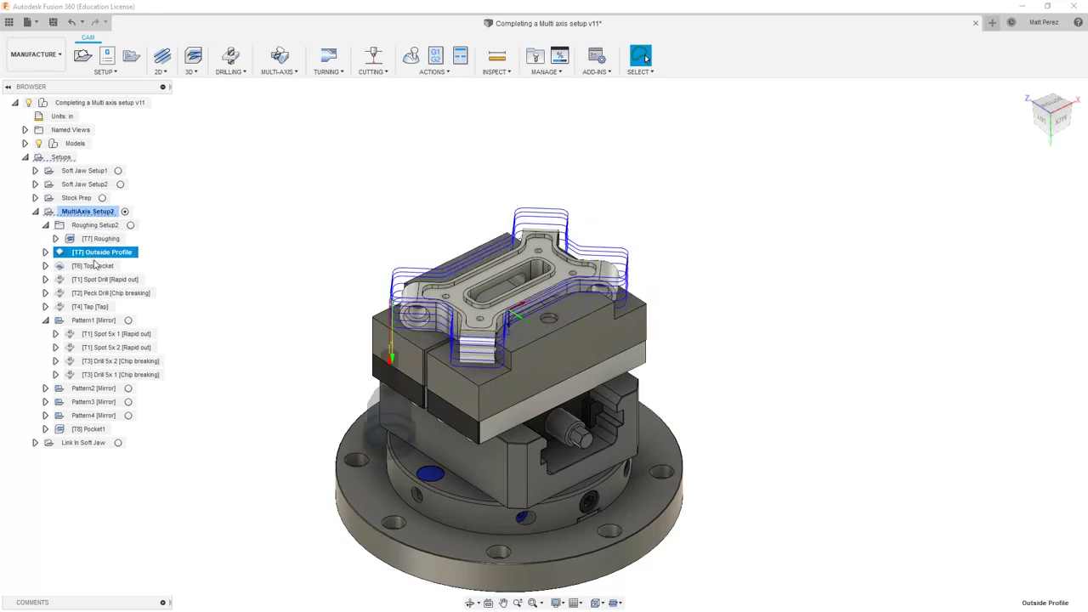
left_click(96, 267)
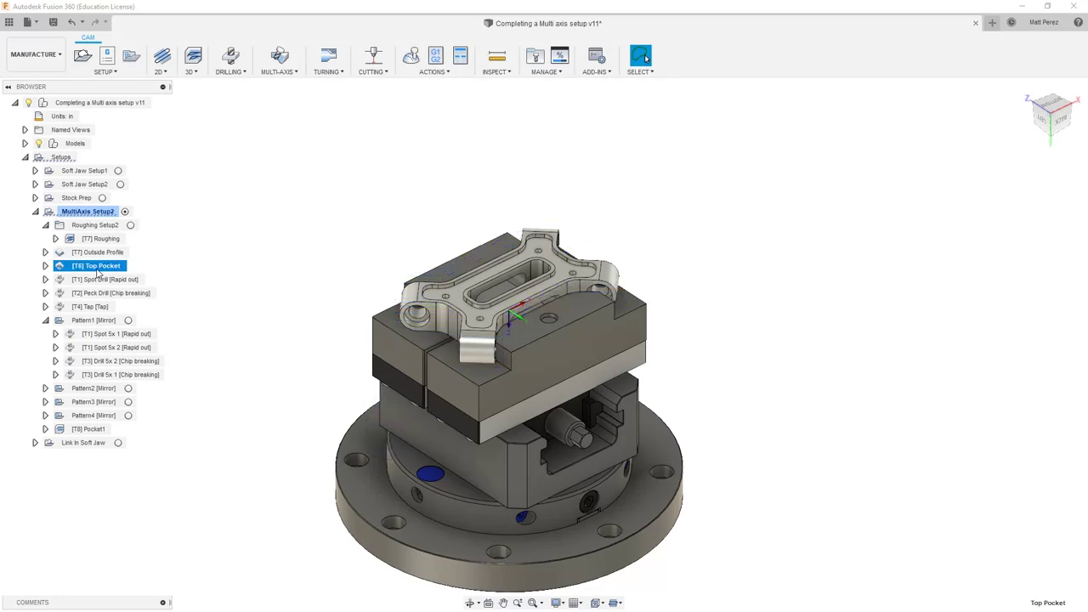
left_click(98, 279)
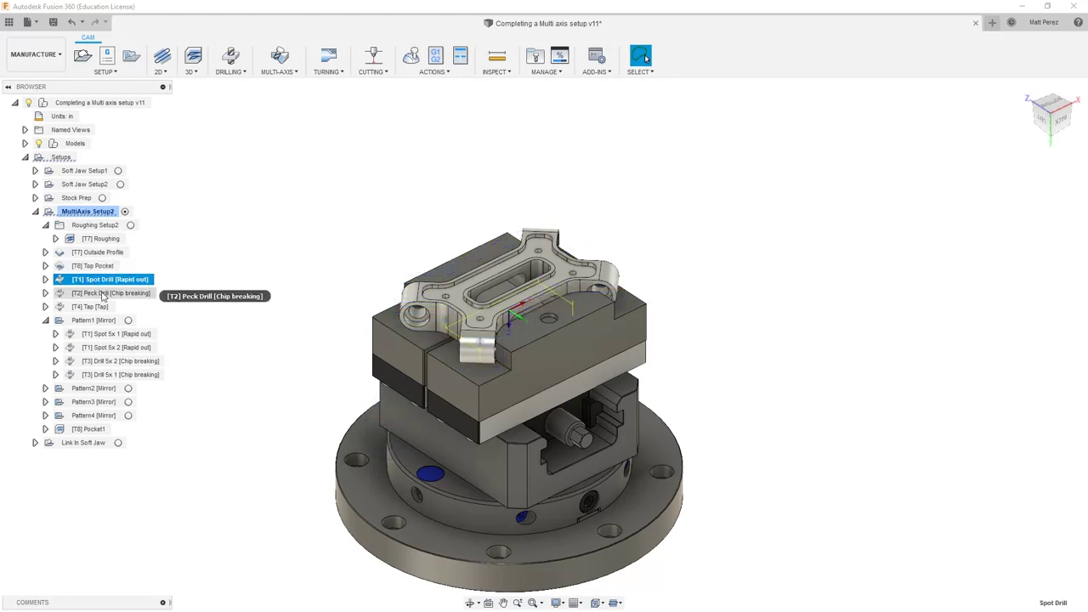
left_click(102, 293)
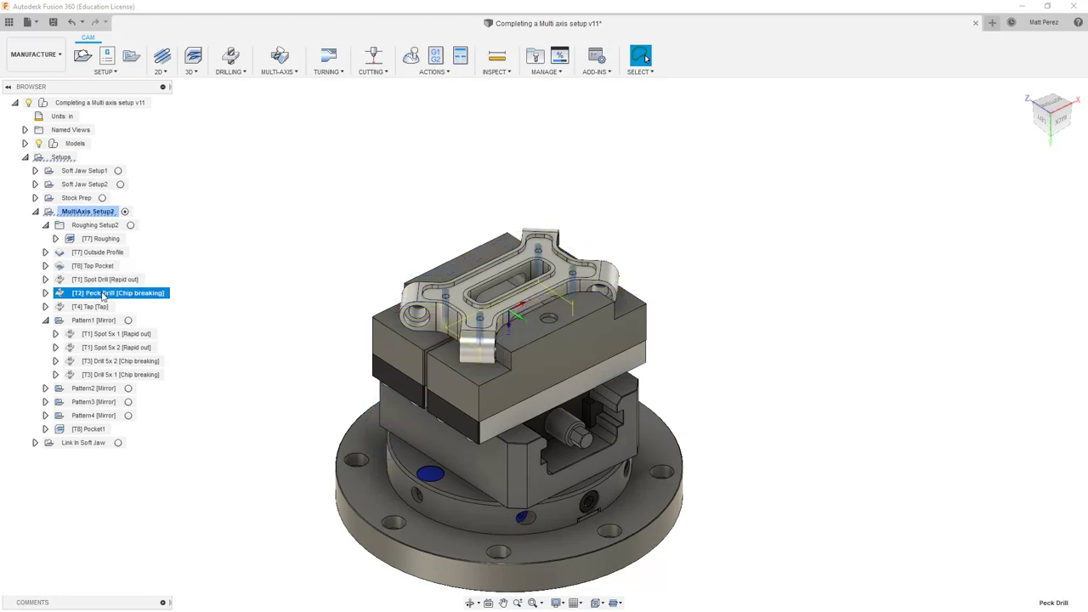
left_click(45, 320)
left_click(230, 274)
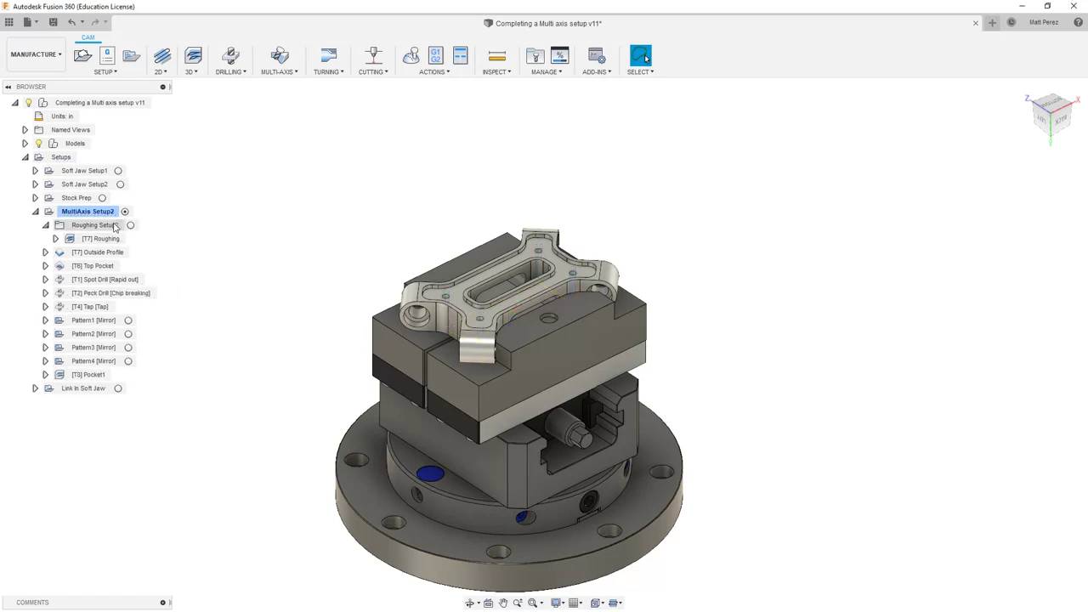
left_click(83, 213)
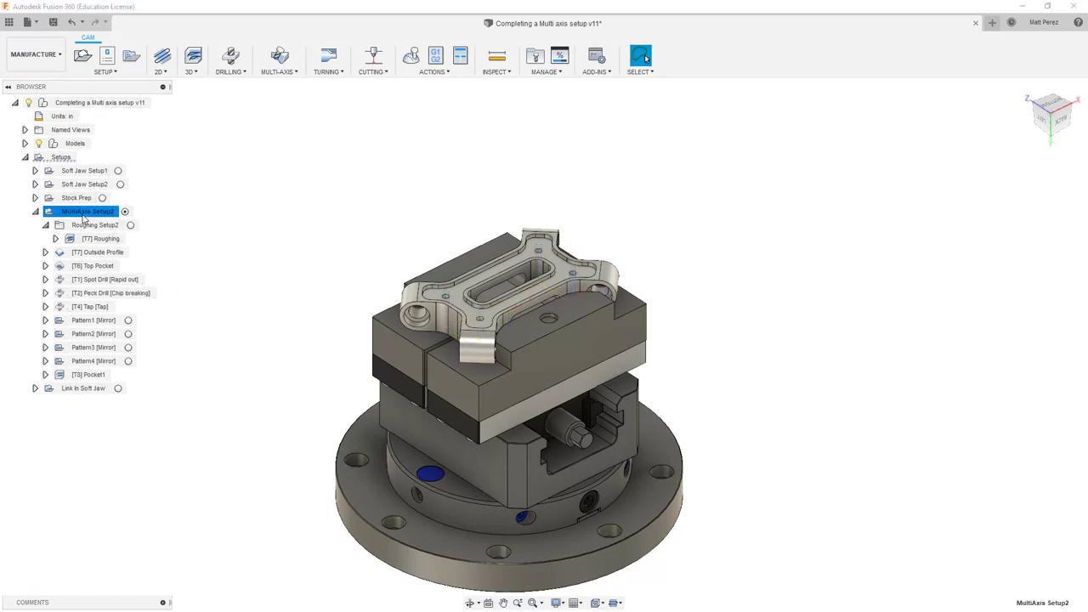
left_click(103, 72)
- Create Folder6, move it above Pattern1 [Mirror] and rename it 'Toolpath Patterns'
left_click(104, 115)
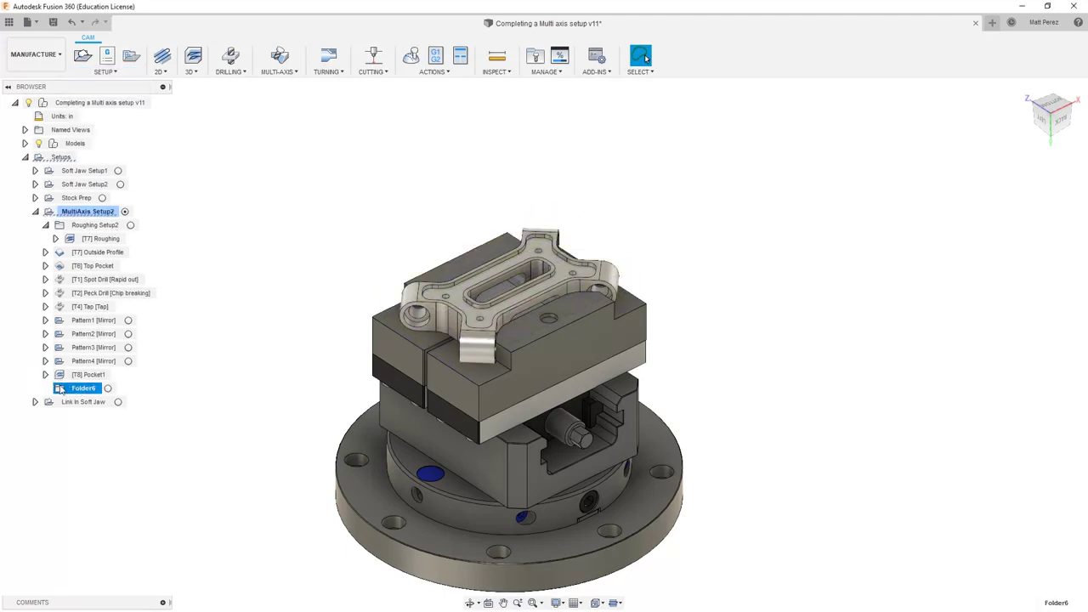
left_click_drag(63, 391, 75, 323)
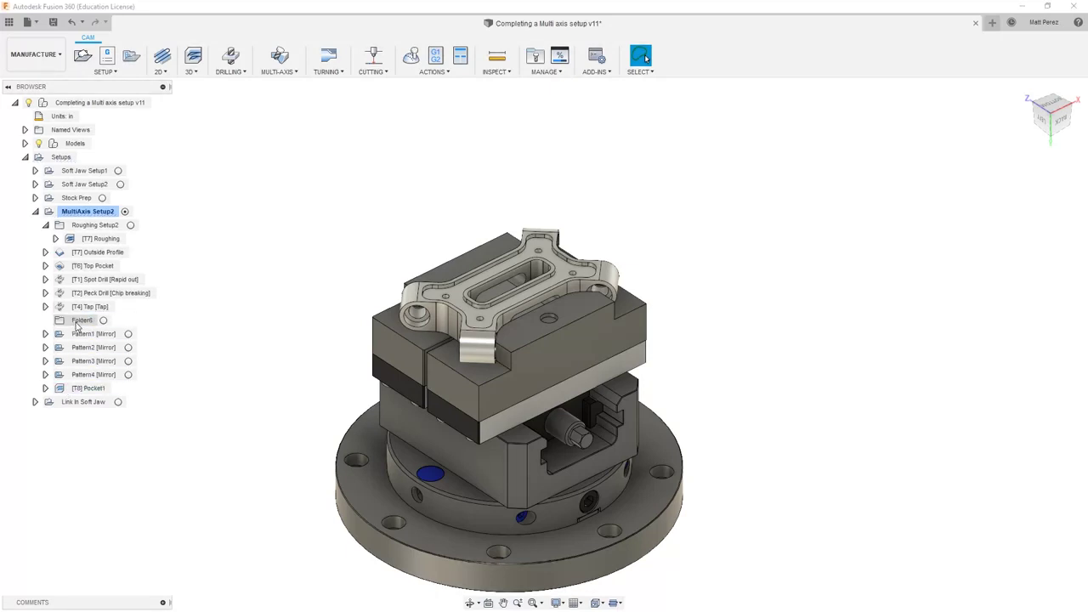
double_click(78, 321)
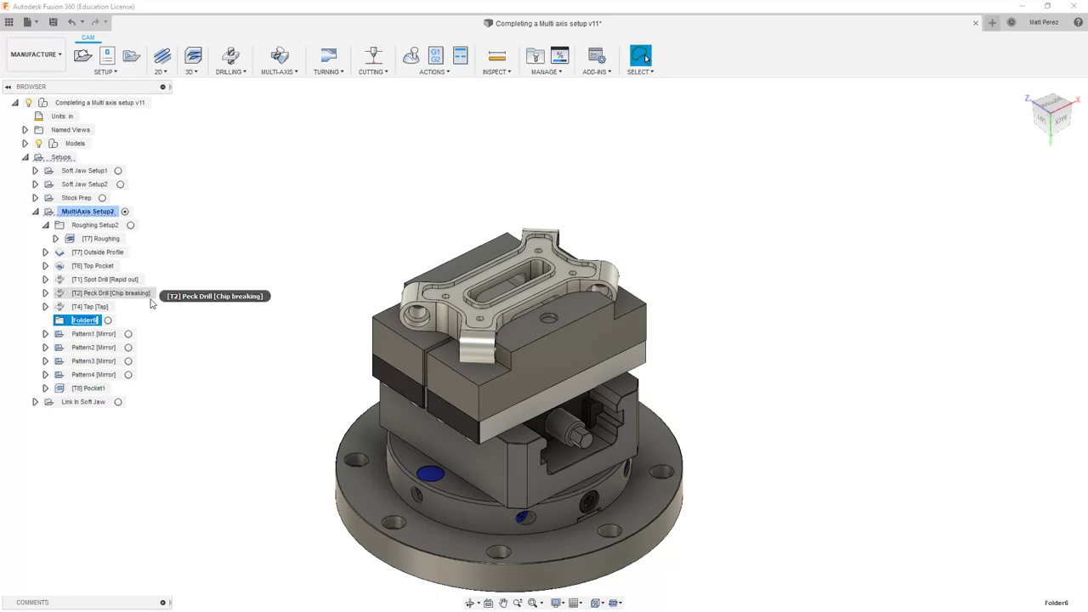
type("Toolpath Pat")
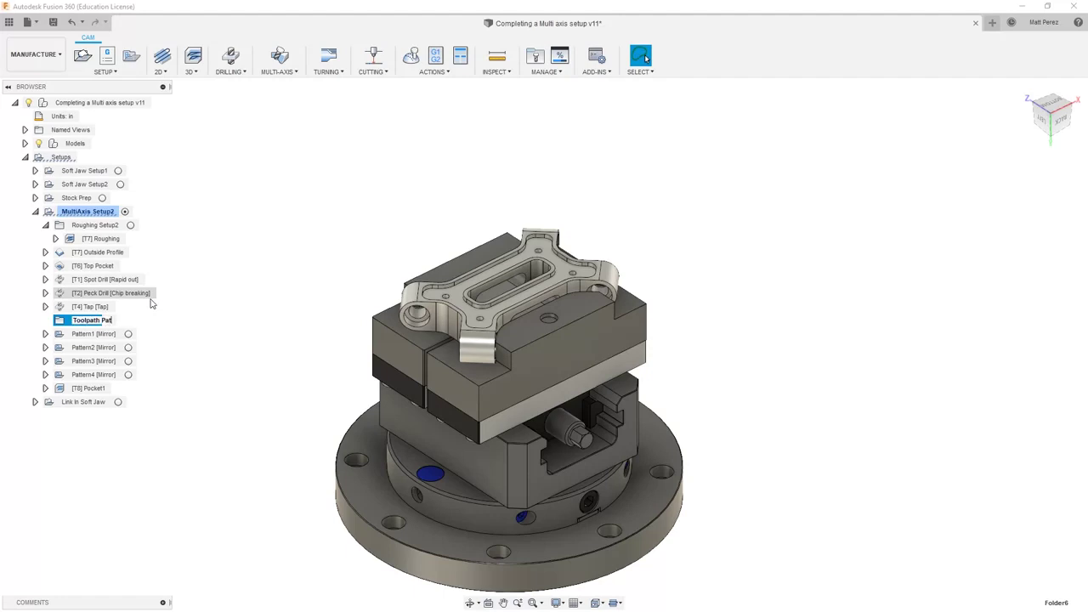
type("terns")
key("Return")
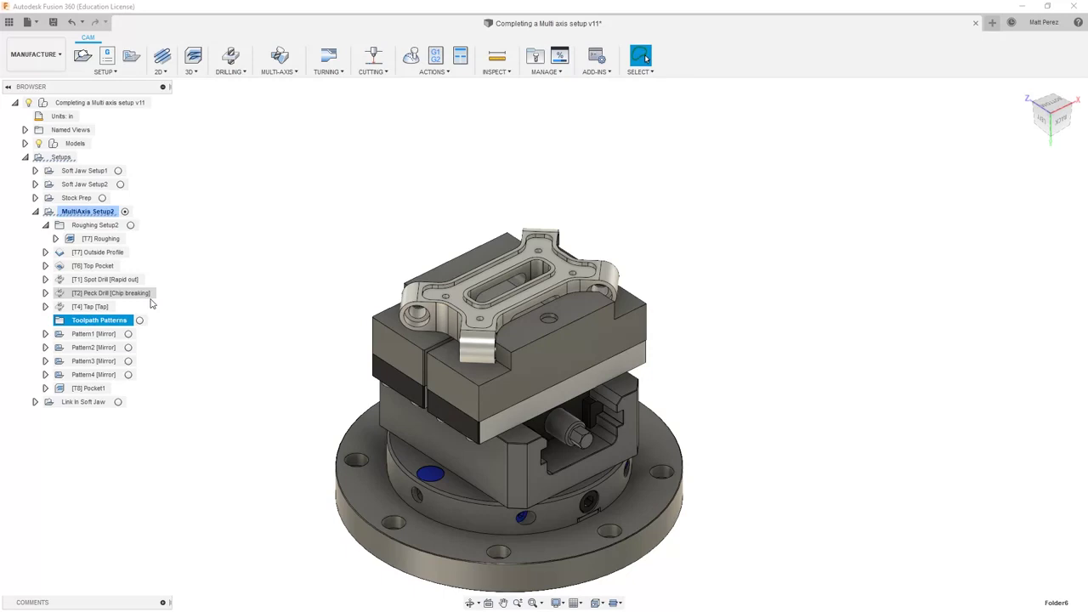
- Move Pattern1–Pattern4 [Mirror] into Toolpath Patterns, then collapse it and Roughing Setup2
left_click(91, 334)
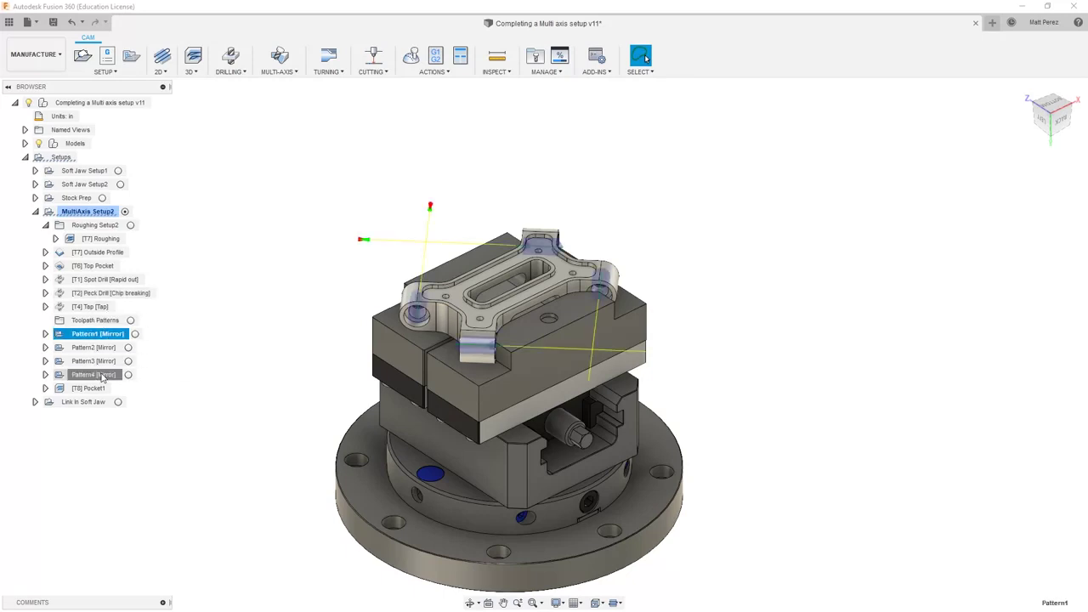
left_click(100, 380, "shift")
left_click_drag(92, 336, 96, 323)
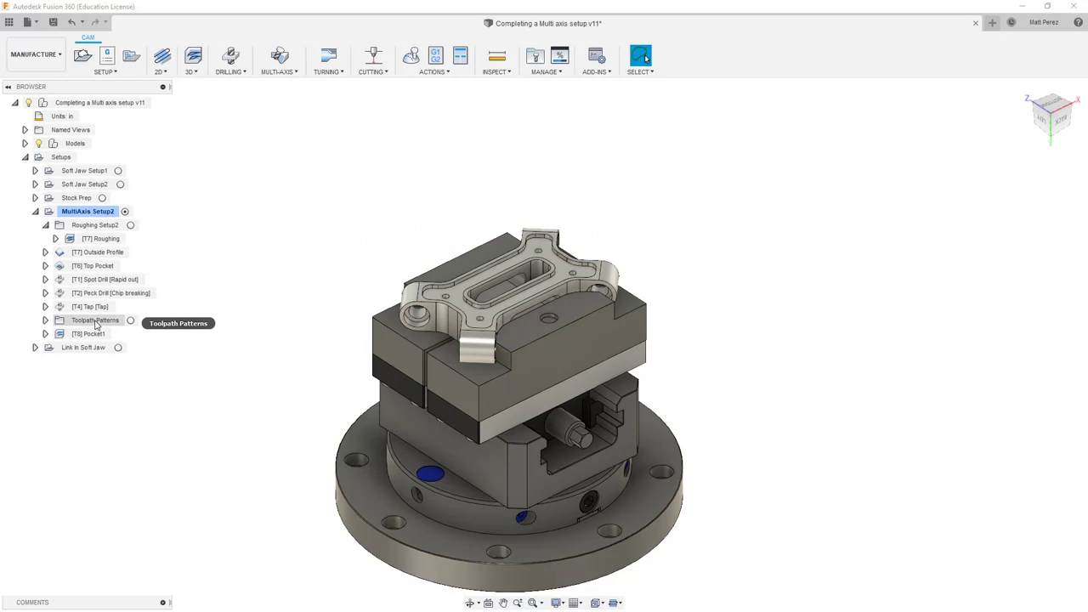
left_click(45, 321)
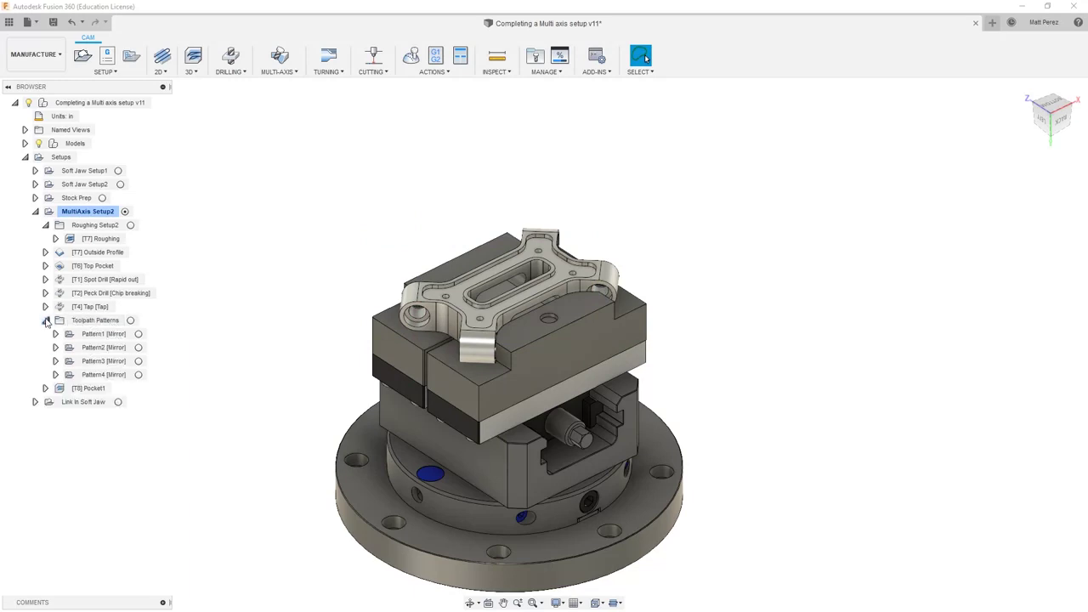
left_click(46, 320)
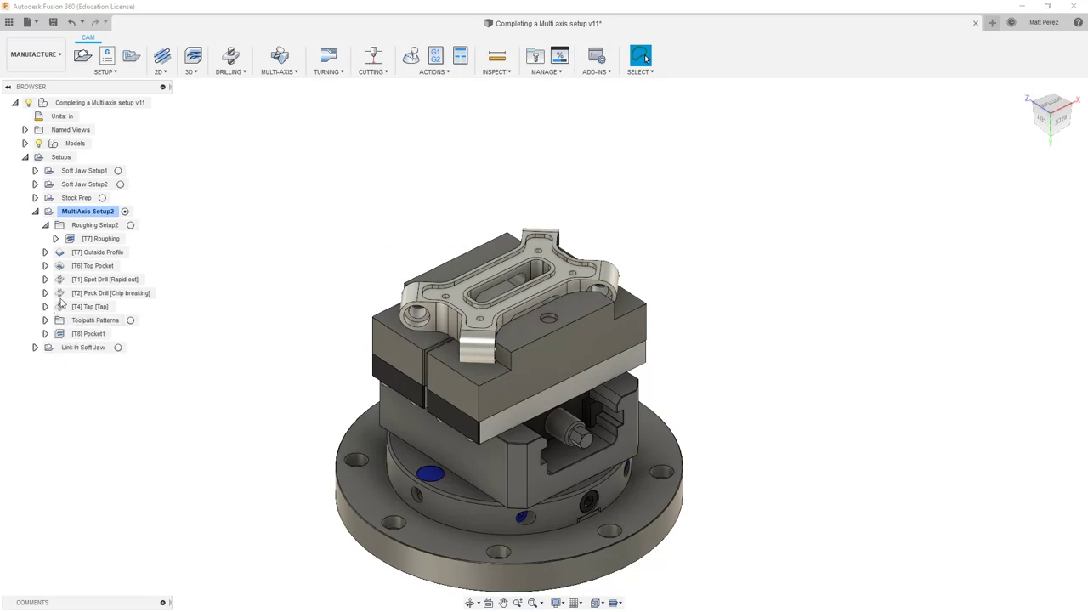
left_click(45, 224)
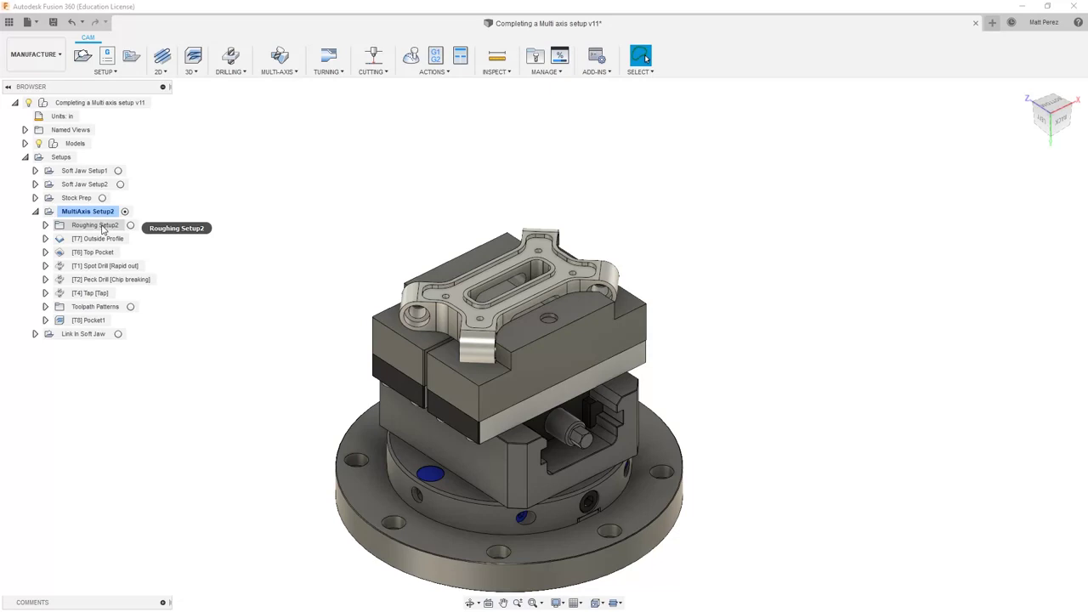
- Make Roughing Setup2 the active group and expand it to show [T7] Roughing
left_click(130, 226)
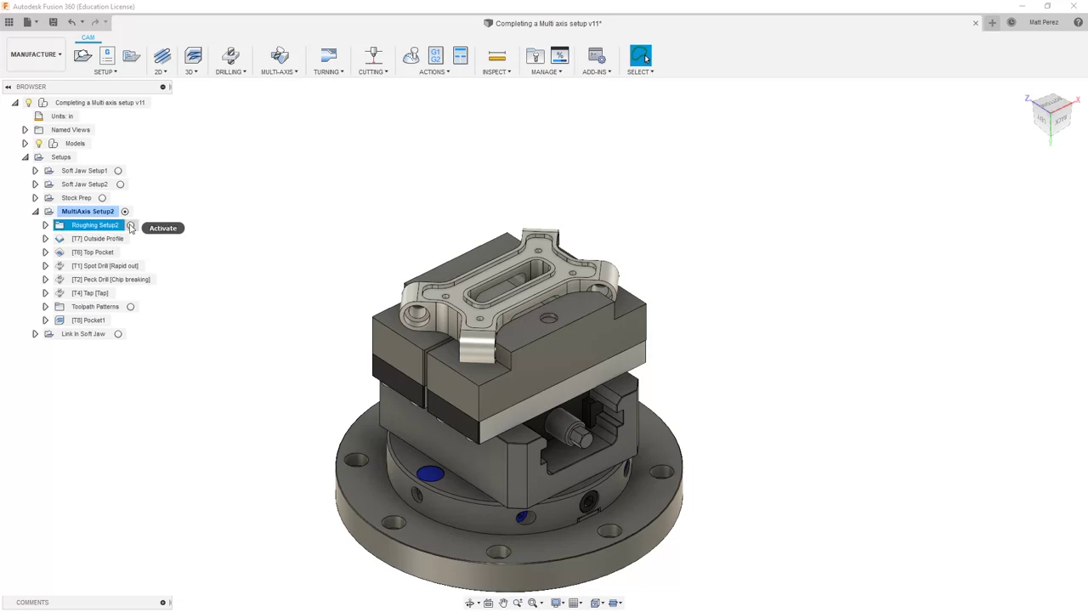
left_click(130, 226)
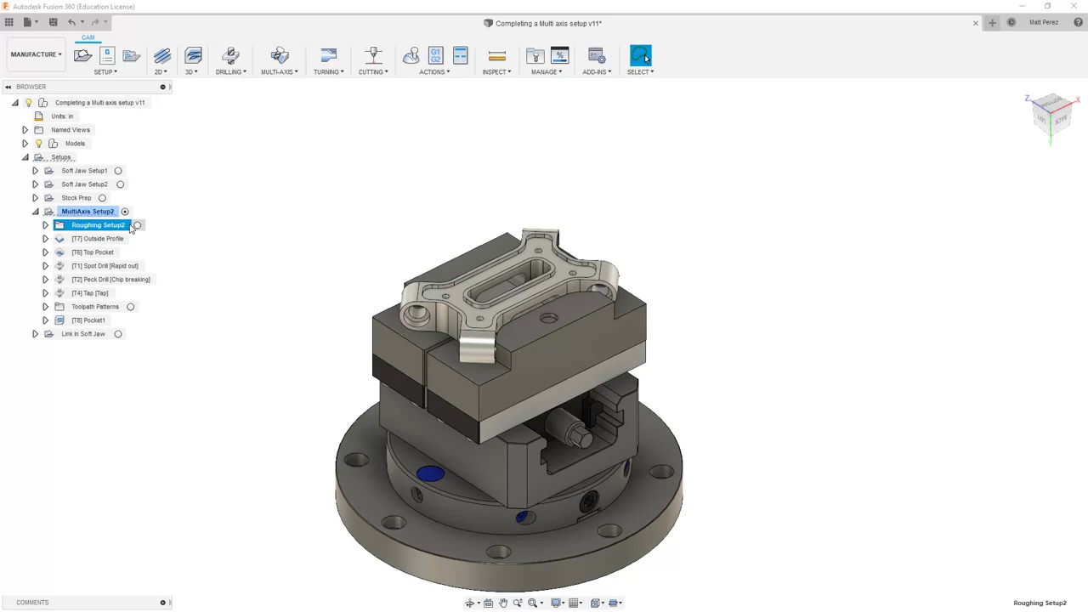
left_click(45, 225)
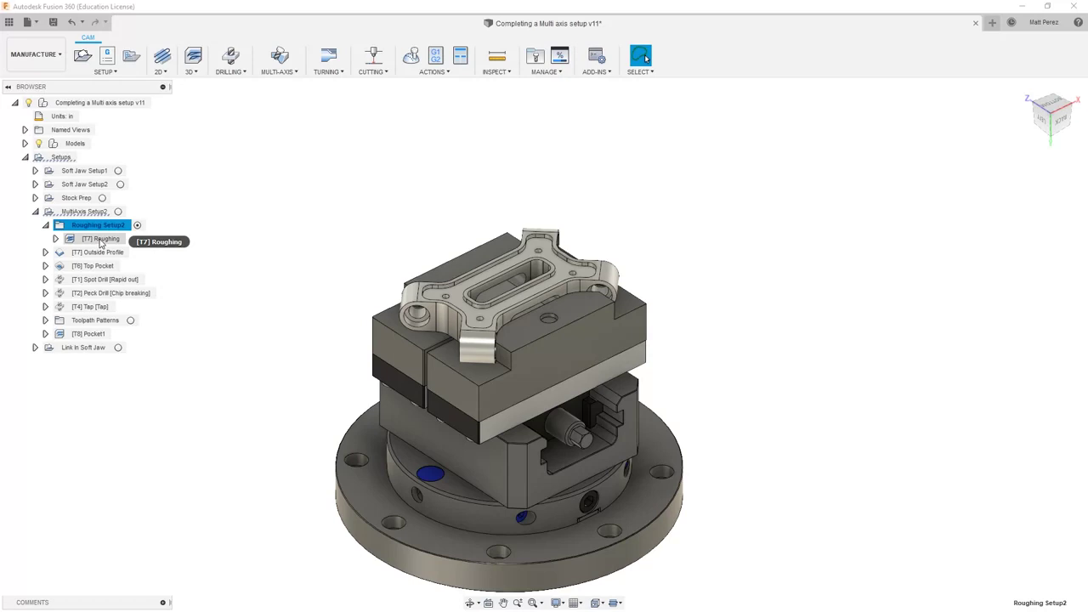
- Simulate the [T7] Roughing toolpath with Soft Jaw Fixture hidden, then close the simulation
left_click(411, 56)
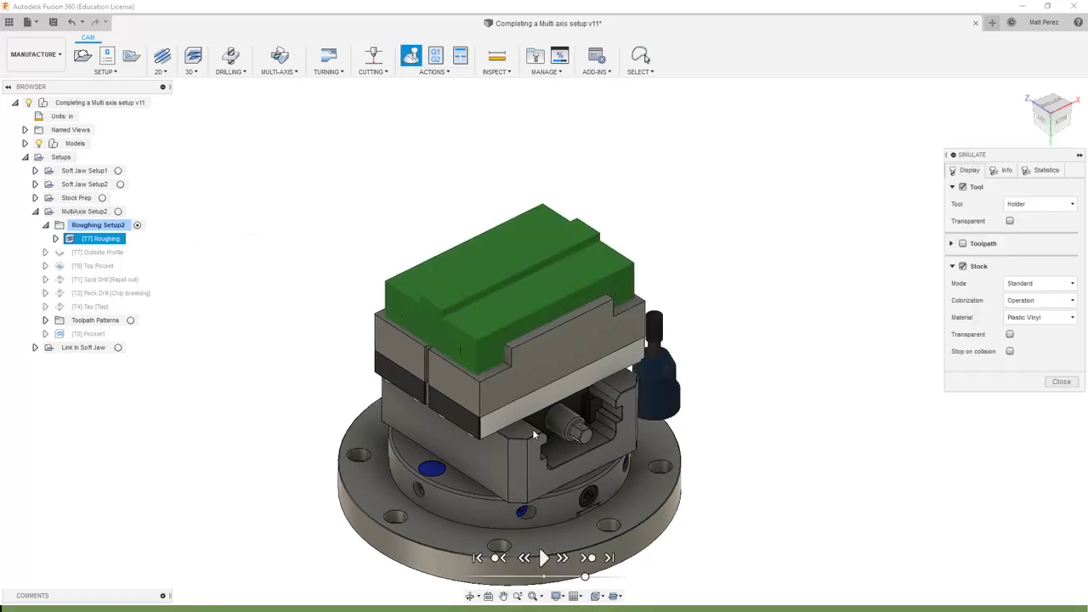
left_click(544, 558)
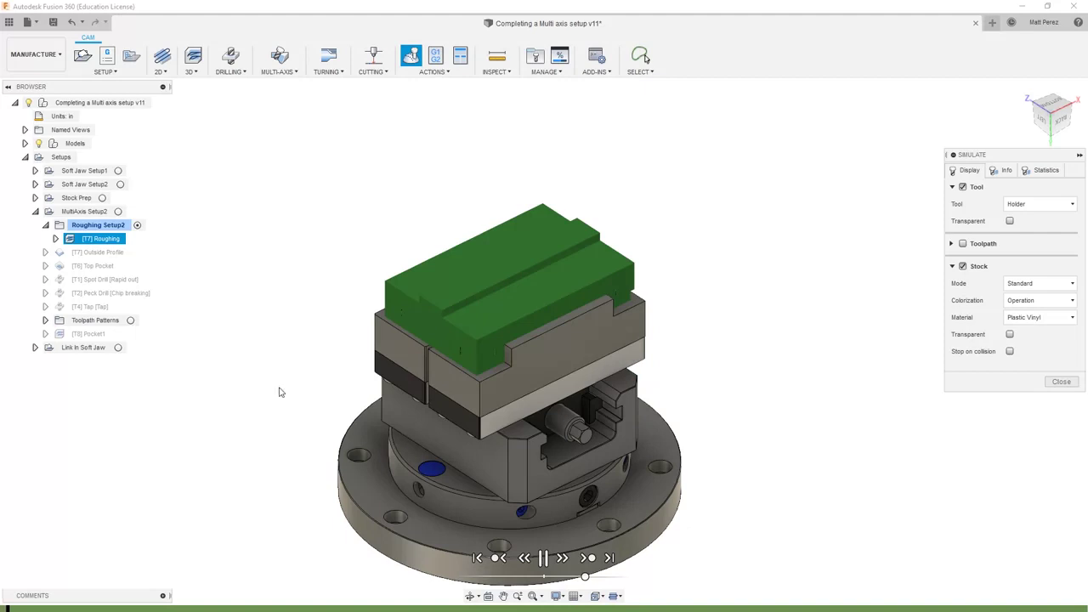
left_click(24, 143)
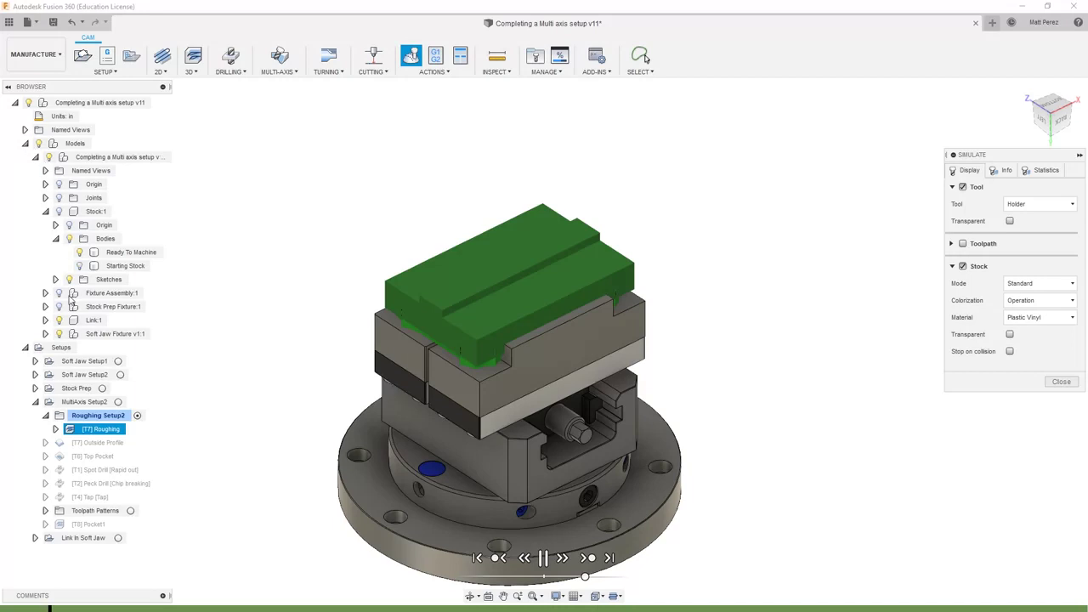
left_click(59, 333)
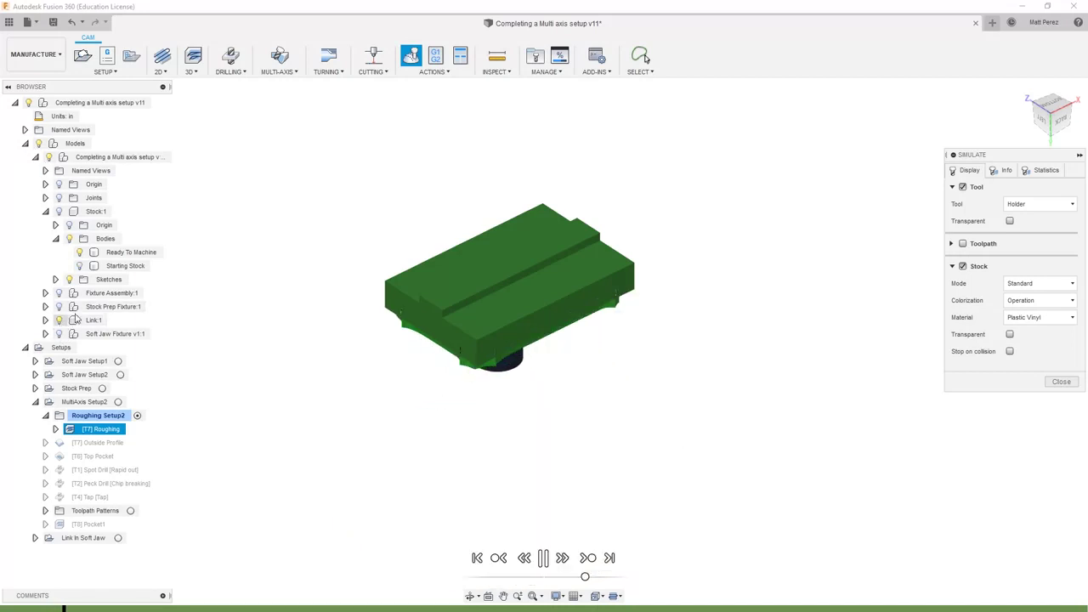
middle_click_drag(308, 388, 301, 192, "shift")
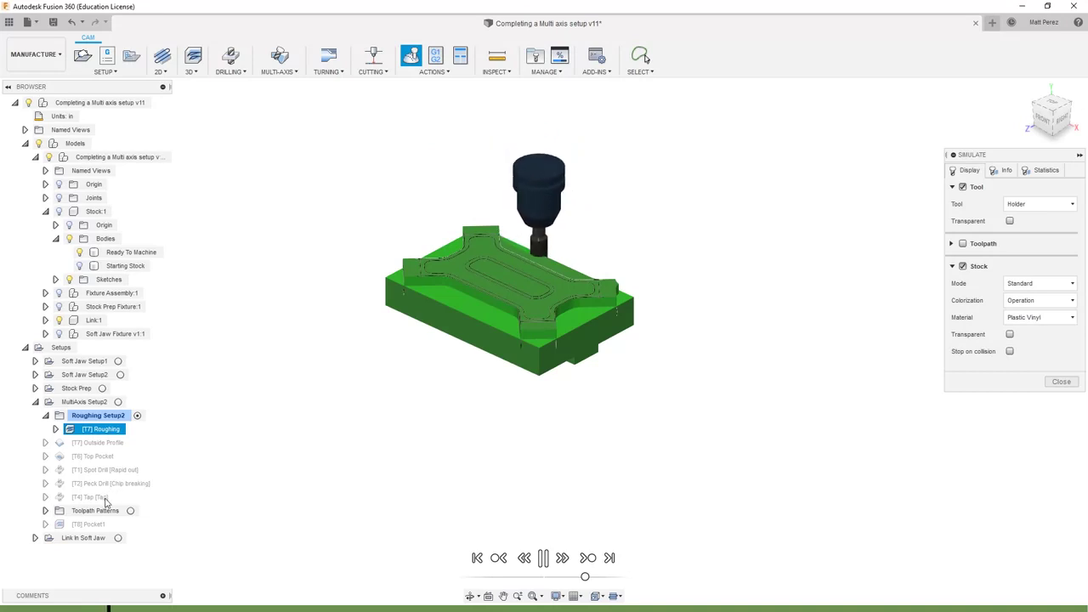
left_click(1061, 381)
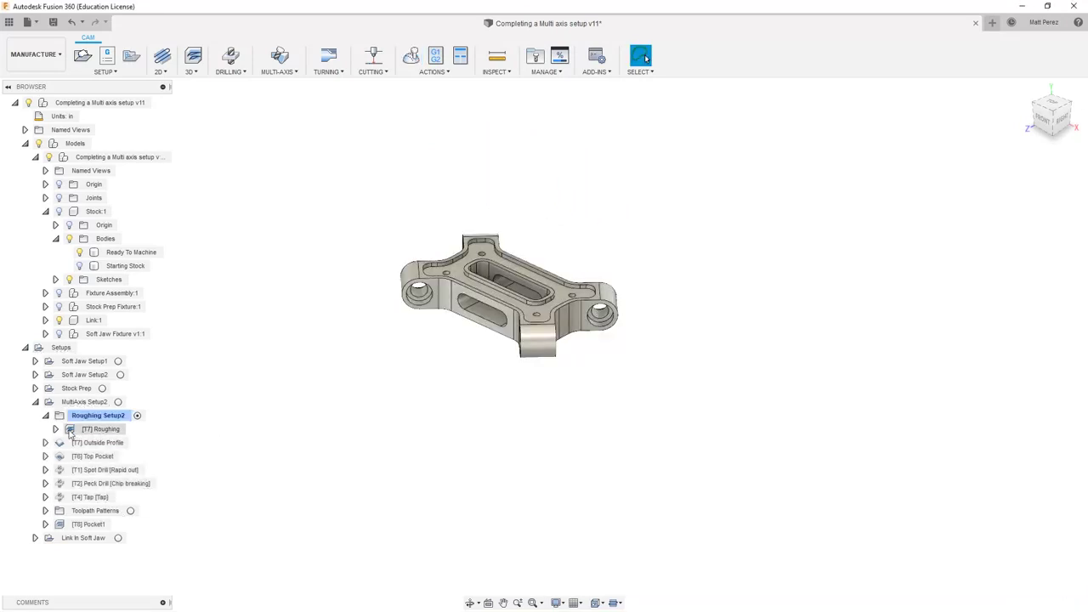
- Activate Toolpath Patterns, simulate its mirrored toolpaths with Stock unchecked, then close the simulation
left_click(108, 405)
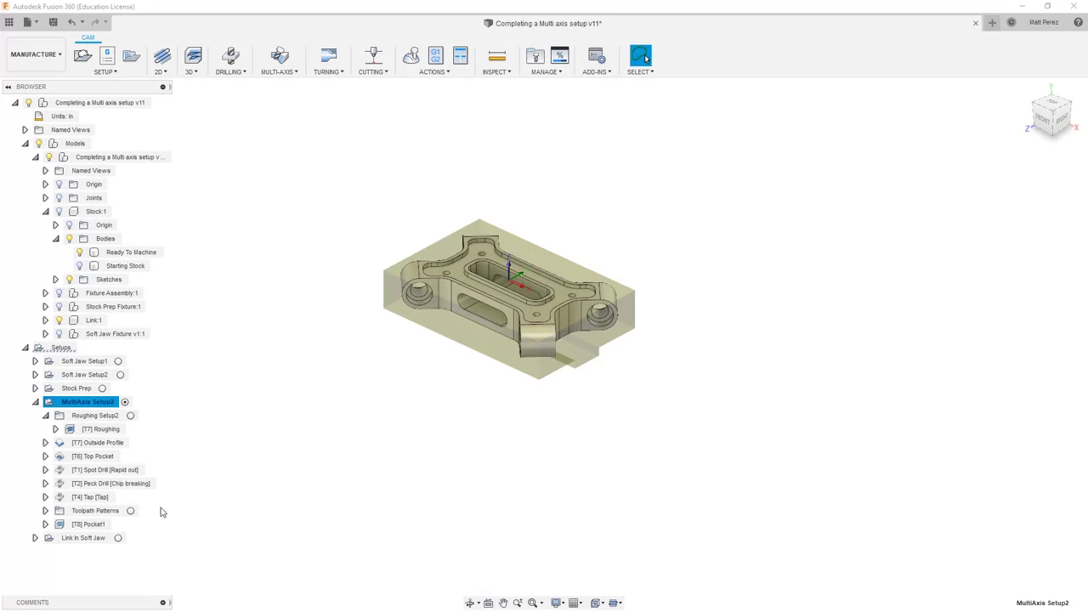
left_click(127, 512)
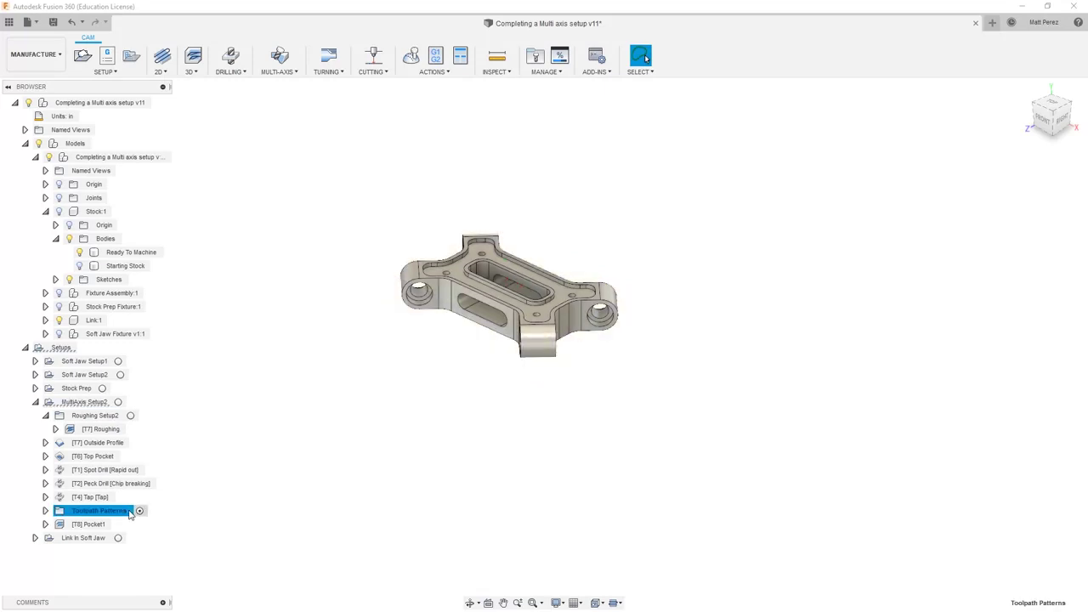
left_click(410, 58)
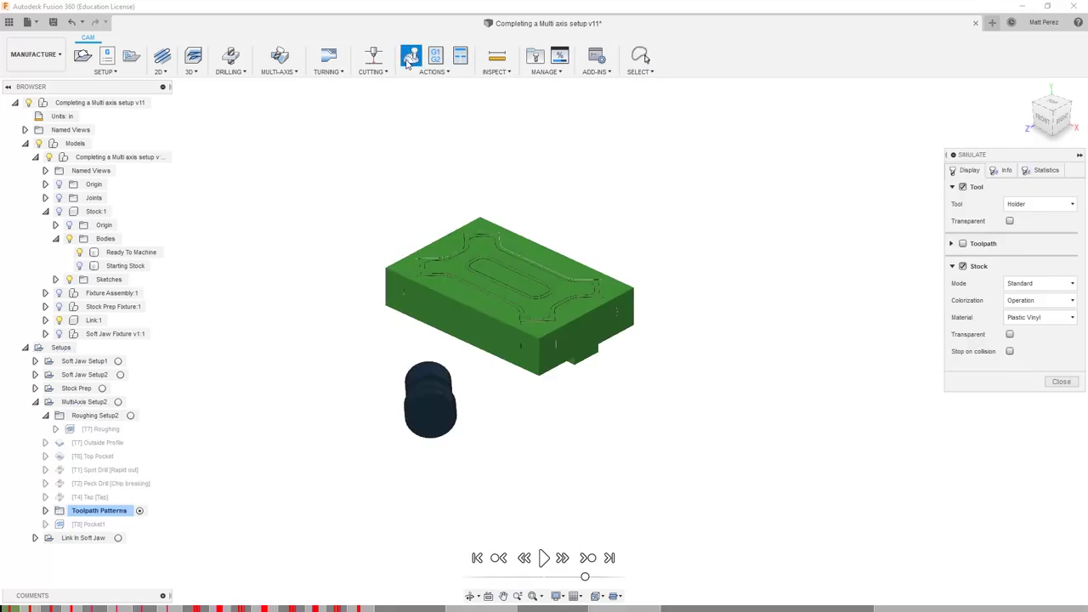
mouse_move(472, 431)
middle_mouse_down("shift")
mouse_move(471, 393)
mouse_move(471, 447)
middle_mouse_up("shift")
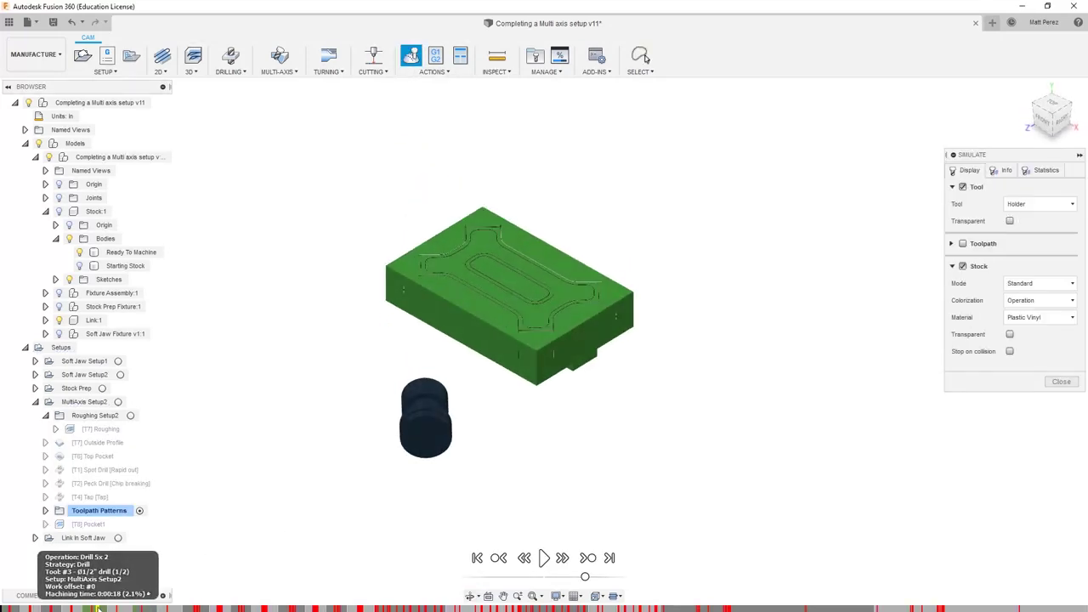
left_click(543, 558)
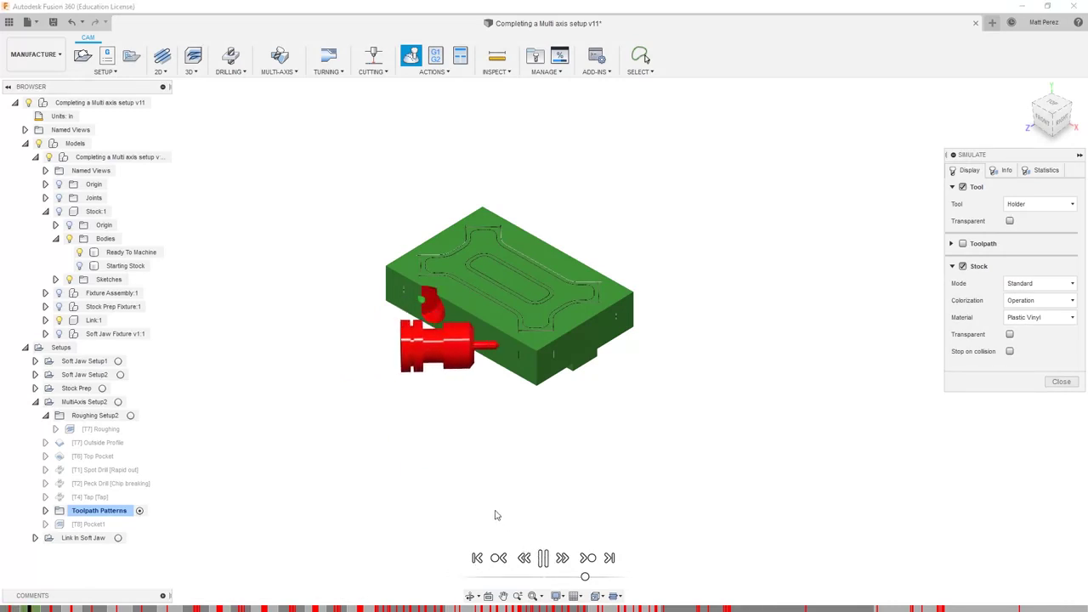
left_click(962, 267)
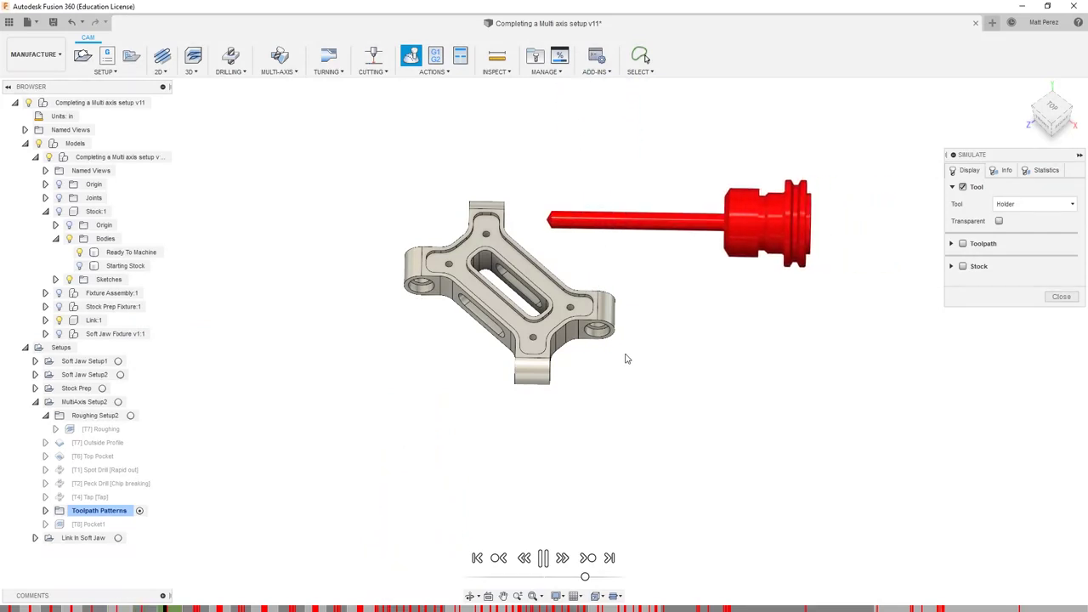
left_click(543, 557)
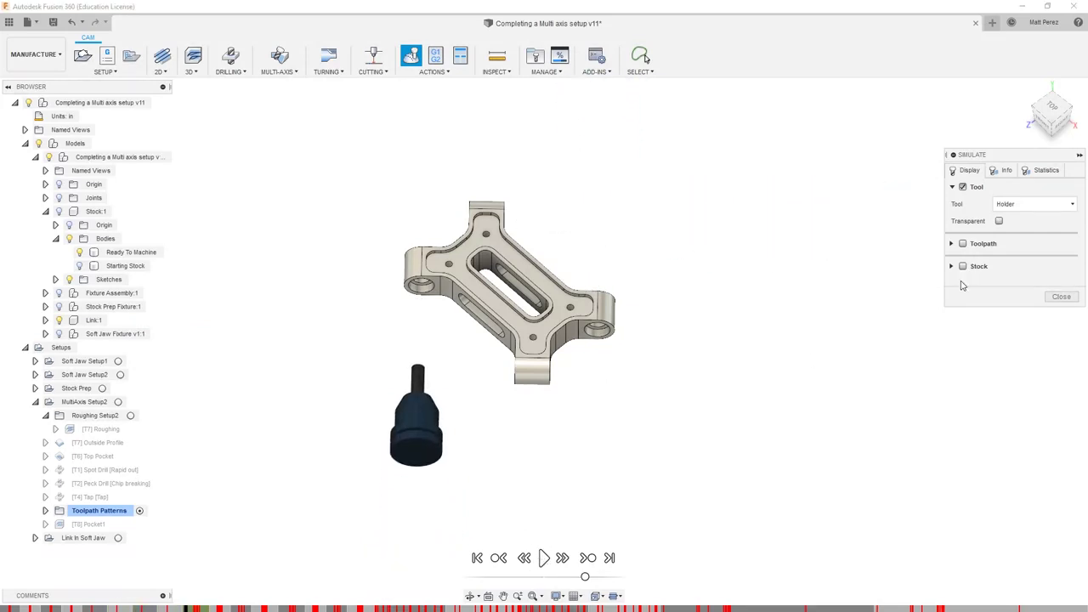
left_click(1055, 297)
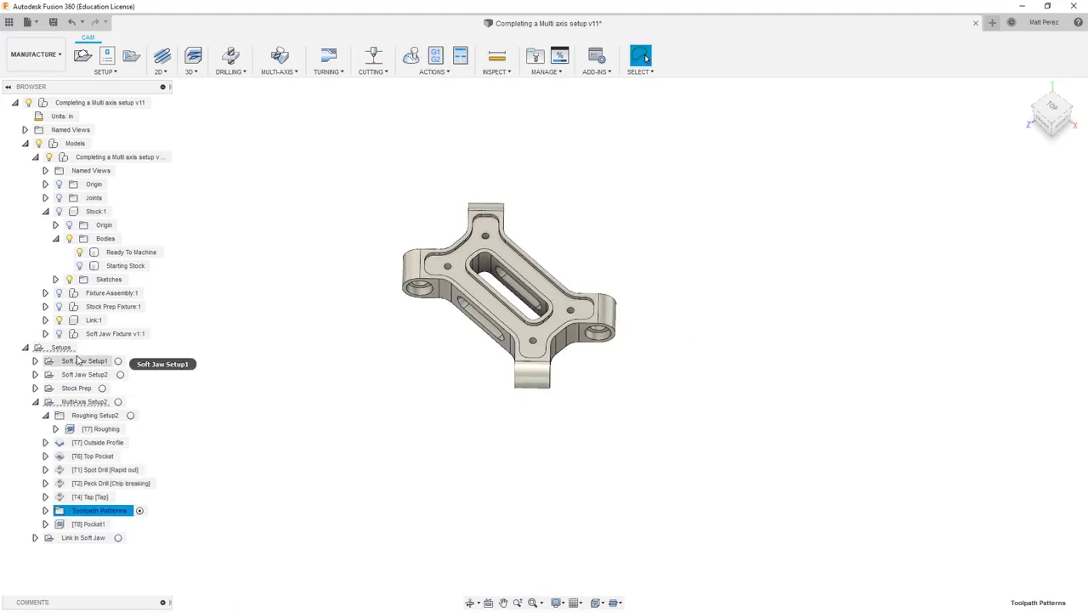
- Reactivate MultiAxis Setup2, collapse Roughing Setup2 and orbit the part to a front-right angle
left_click(115, 403)
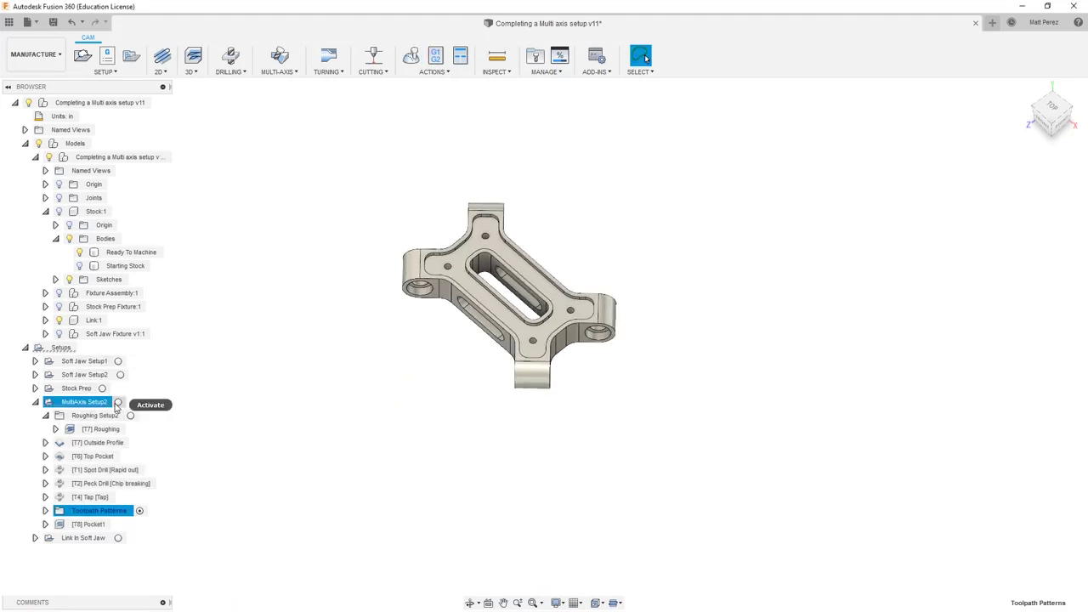
left_click(45, 415)
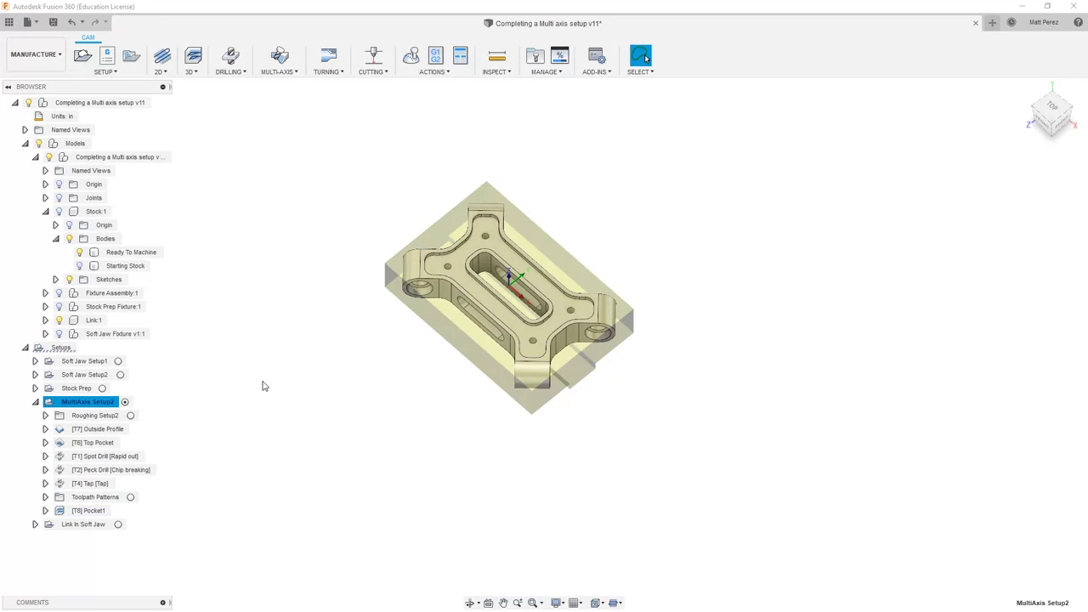
left_click(369, 413)
middle_click_drag(368, 413, 330, 425, "shift")
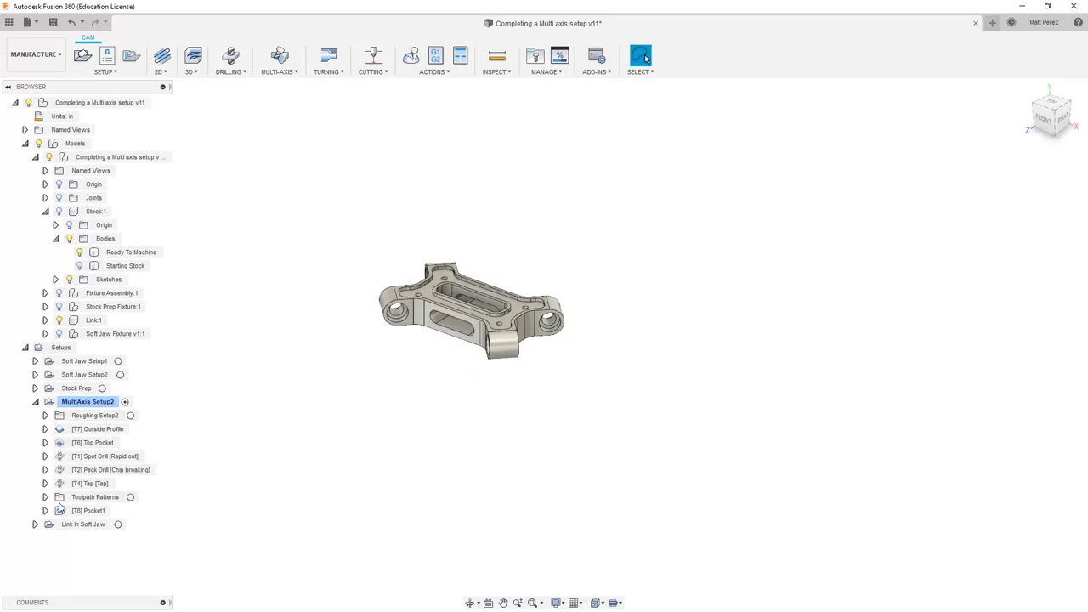
- Collapse MultiAxis Setup2 and Models, fit the part to the view, and save a new version
left_click(35, 402)
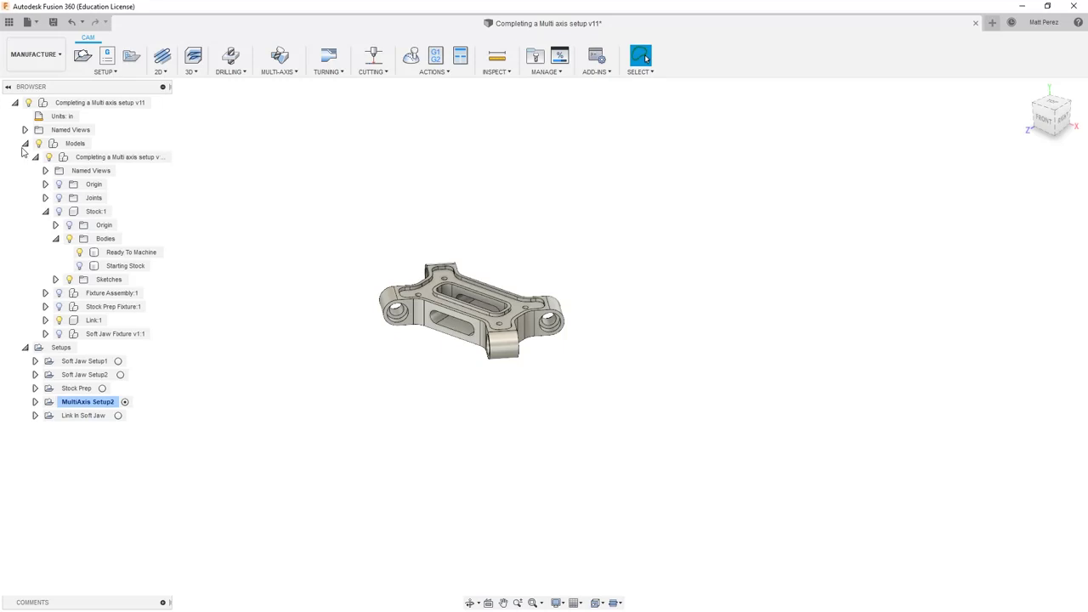
left_click(25, 143)
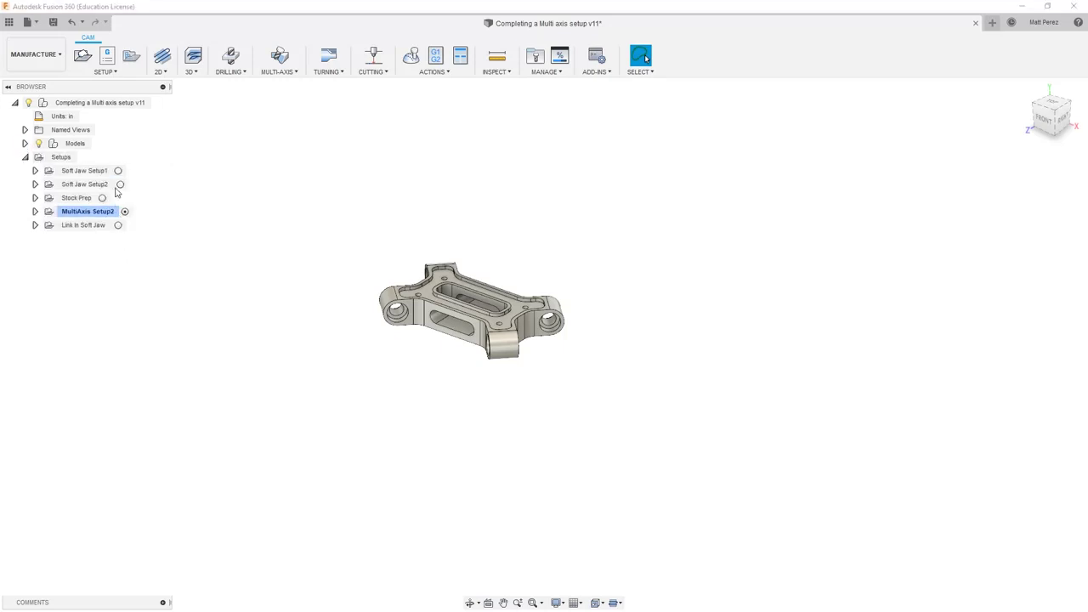
scroll(571, 258, "down", 1)
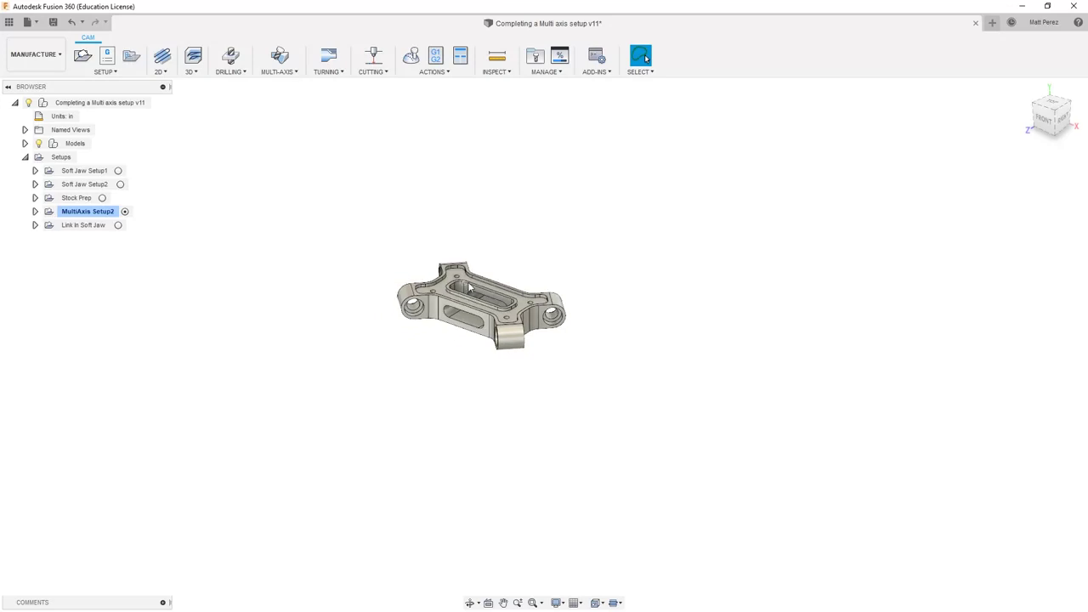
scroll(470, 289, "up", 2)
middle_click(499, 223)
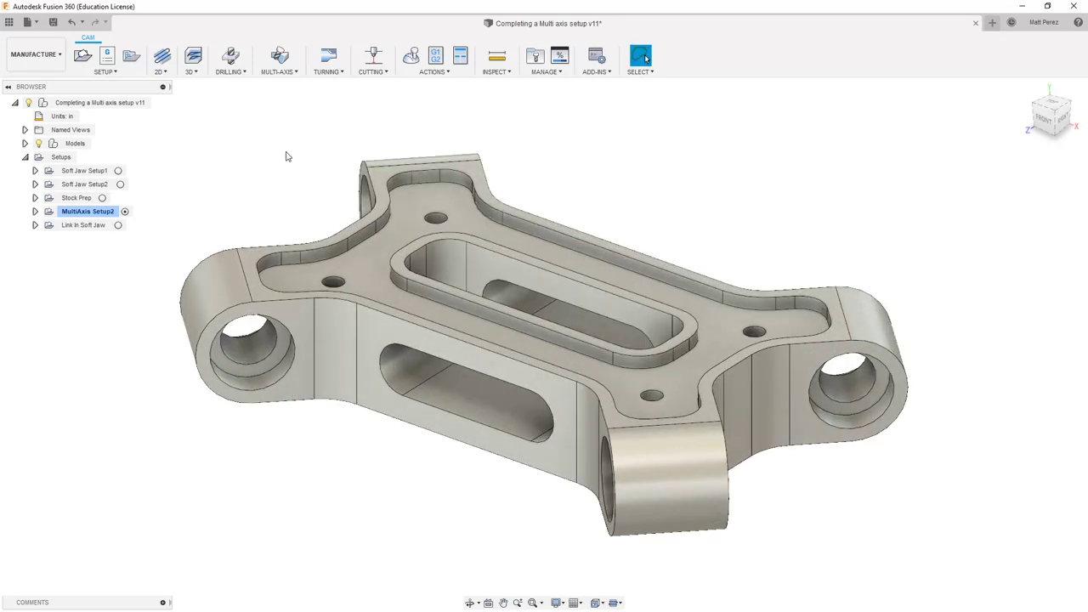
left_click(53, 22)
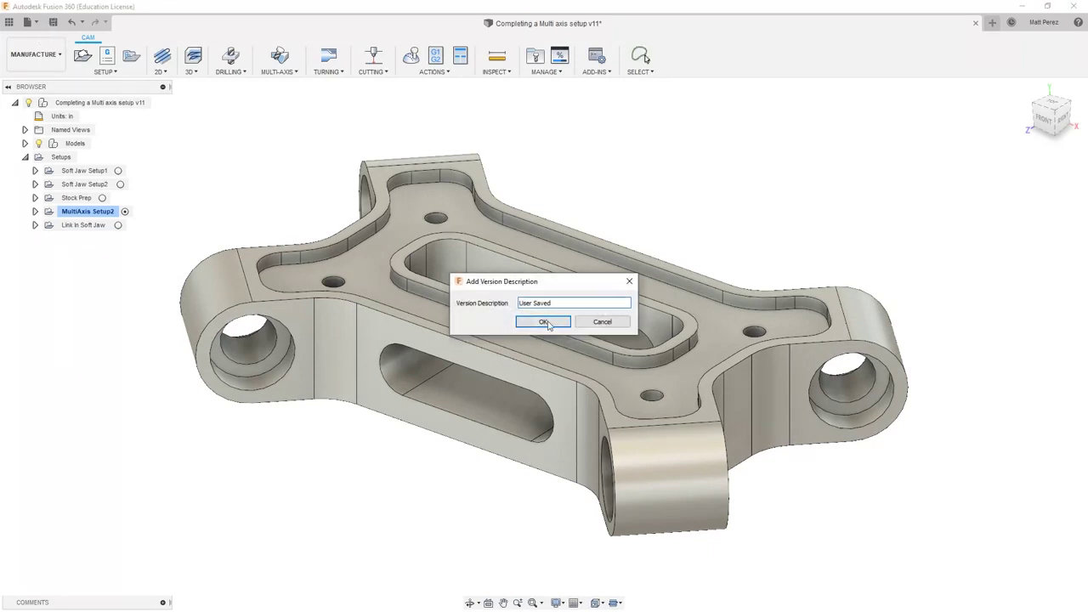